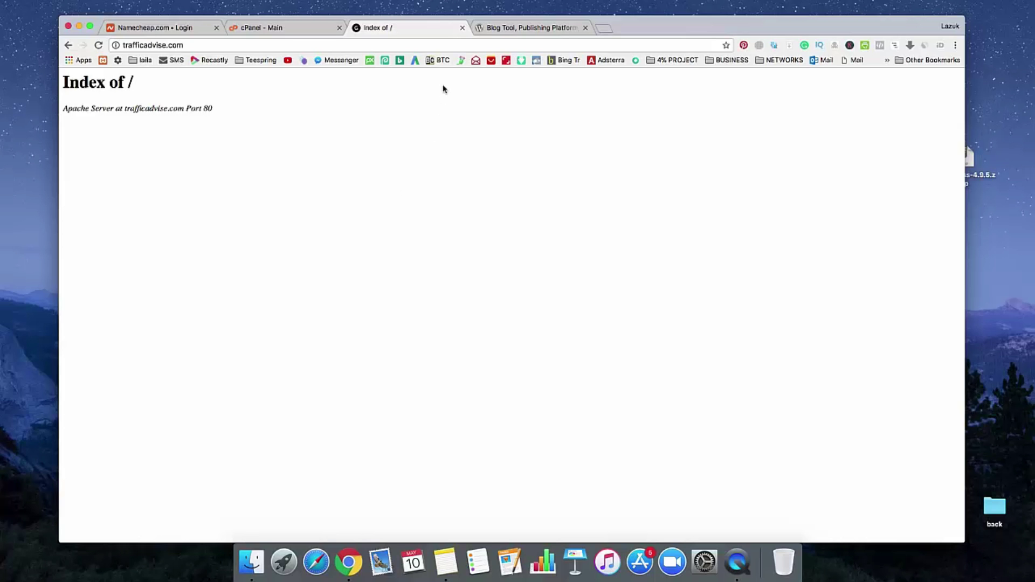
Step: Switch to the WordPress.org 'Blog Tool, Publishing Platform' tab
{"action": "left_click", "coordinate": [505, 30]}
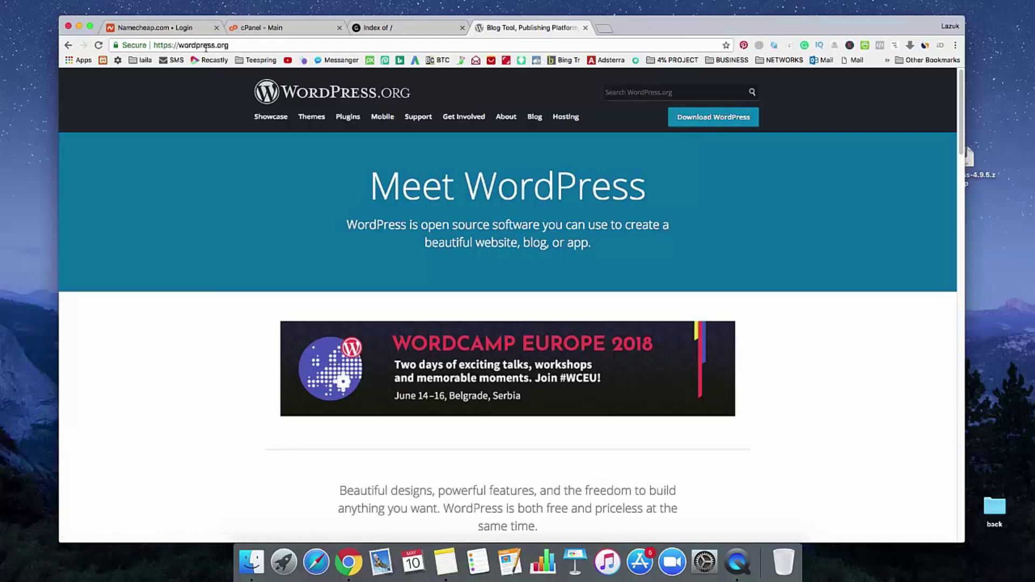
Step: Download the WordPress 4.9.5 zip to the desktop and return to cPanel - Main
{"action": "left_click", "coordinate": [715, 124]}
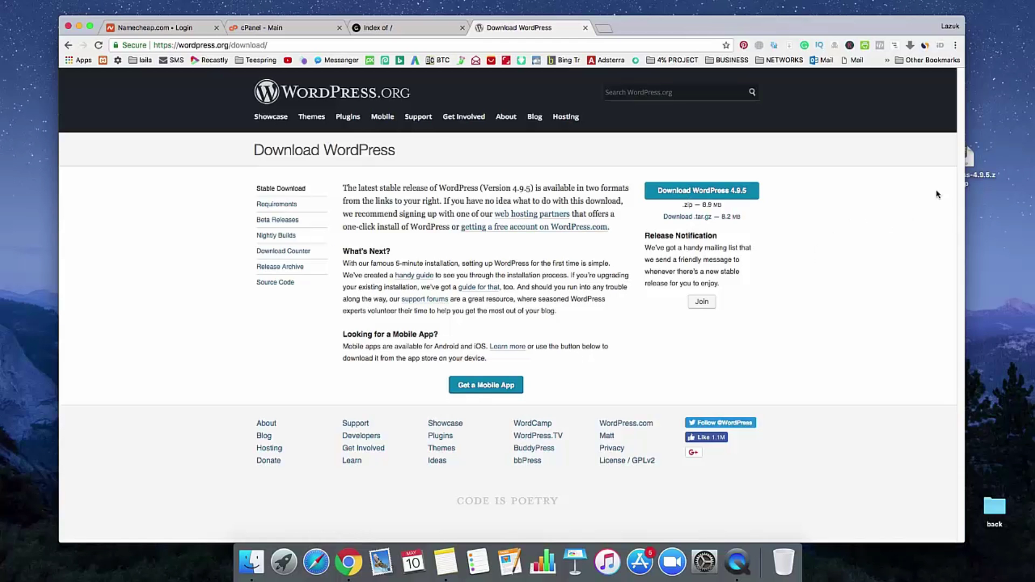
{"action": "left_click_drag", "start_coordinate": [964, 169], "coordinate": [994, 164]}
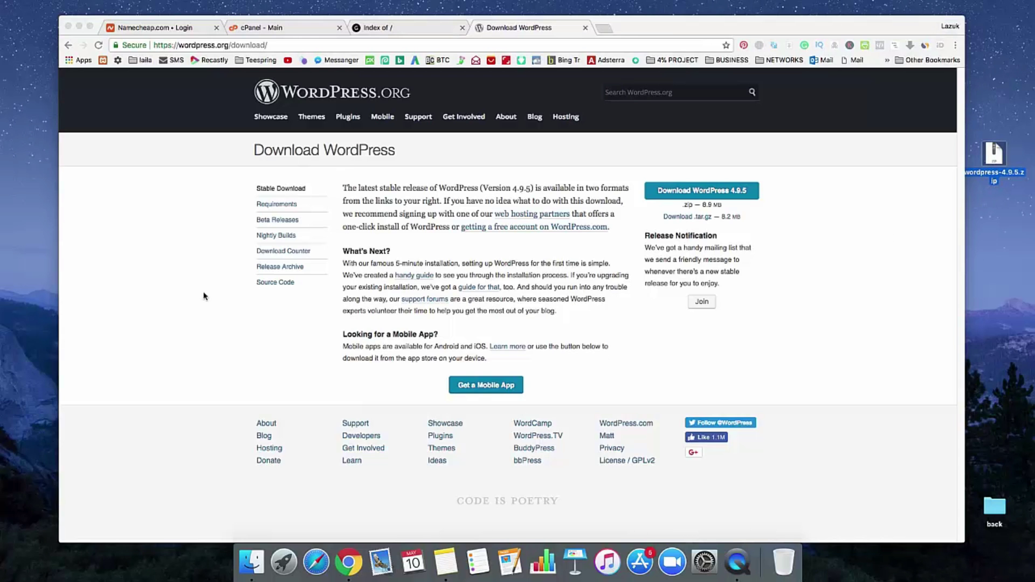
{"action": "left_click", "coordinate": [274, 28]}
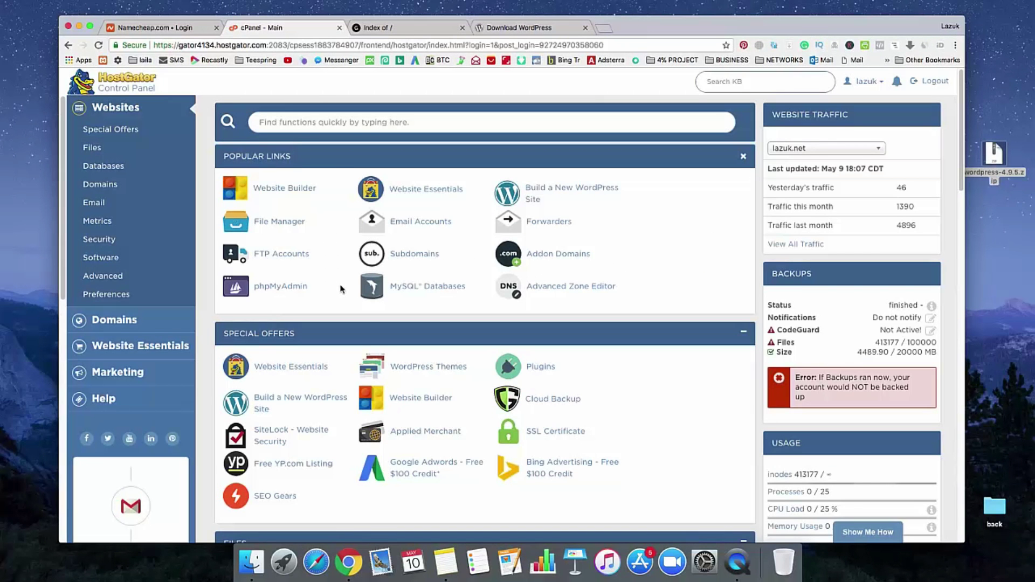
Step: Launch File Manager from the cPanel Files section in a new tab
{"action": "scroll", "coordinate": [341, 289], "scroll_direction": "down", "scroll_amount": 3}
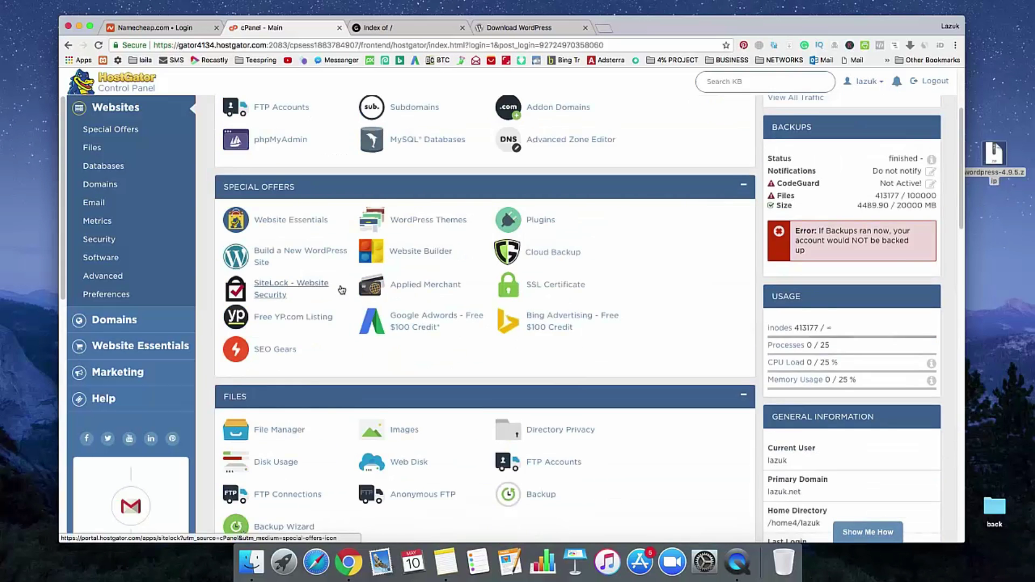
{"action": "scroll", "coordinate": [341, 290], "scroll_direction": "up", "scroll_amount": 3}
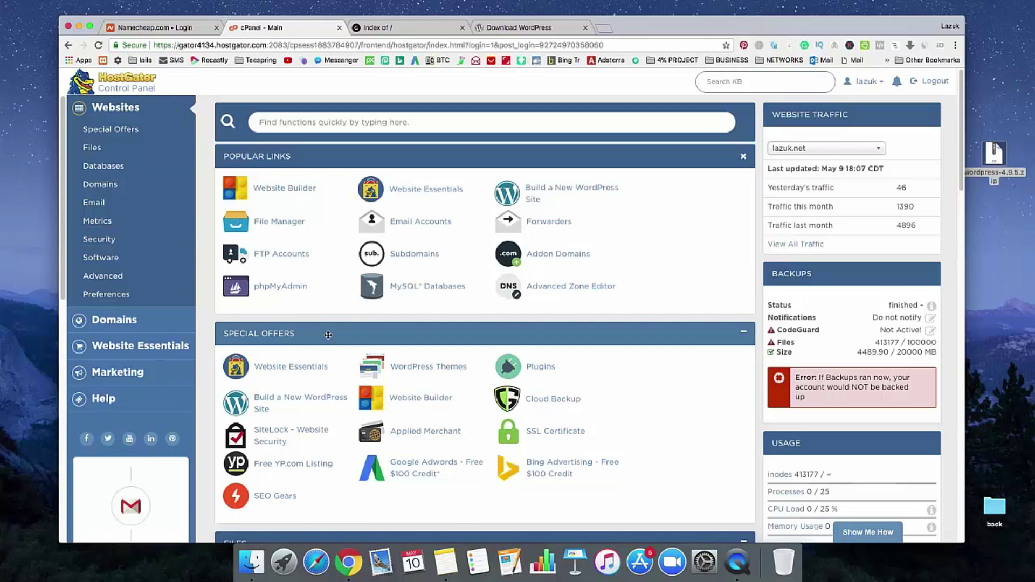
{"action": "scroll", "coordinate": [330, 358], "scroll_direction": "down", "scroll_amount": 5}
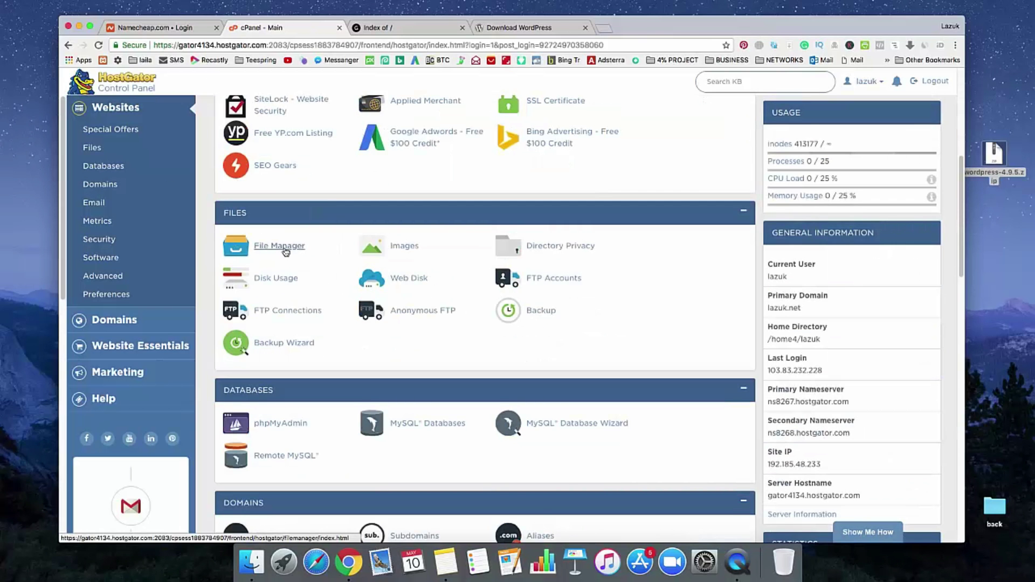
{"action": "left_click", "coordinate": [286, 251]}
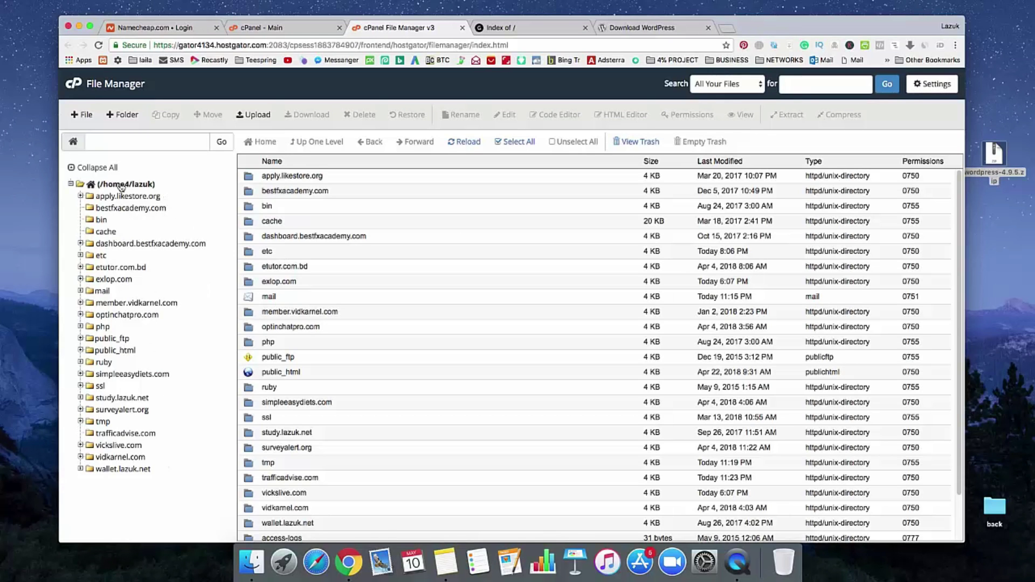
Step: Upload wordpress-4.9.5.zip (8.90 MB) into the trafficadvise.com folder and return to the listing
{"action": "left_click", "coordinate": [133, 435]}
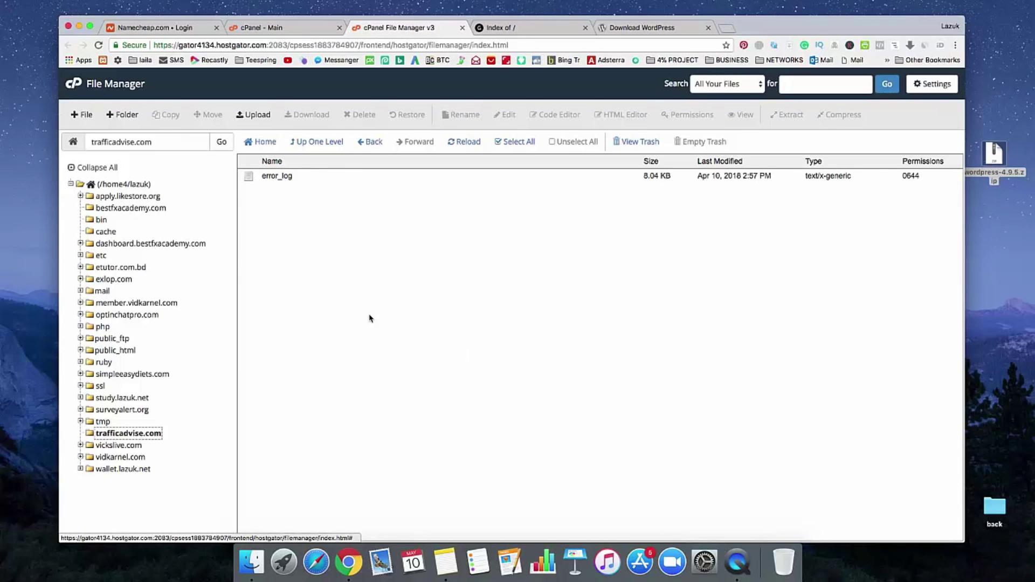
{"action": "left_click", "coordinate": [252, 118]}
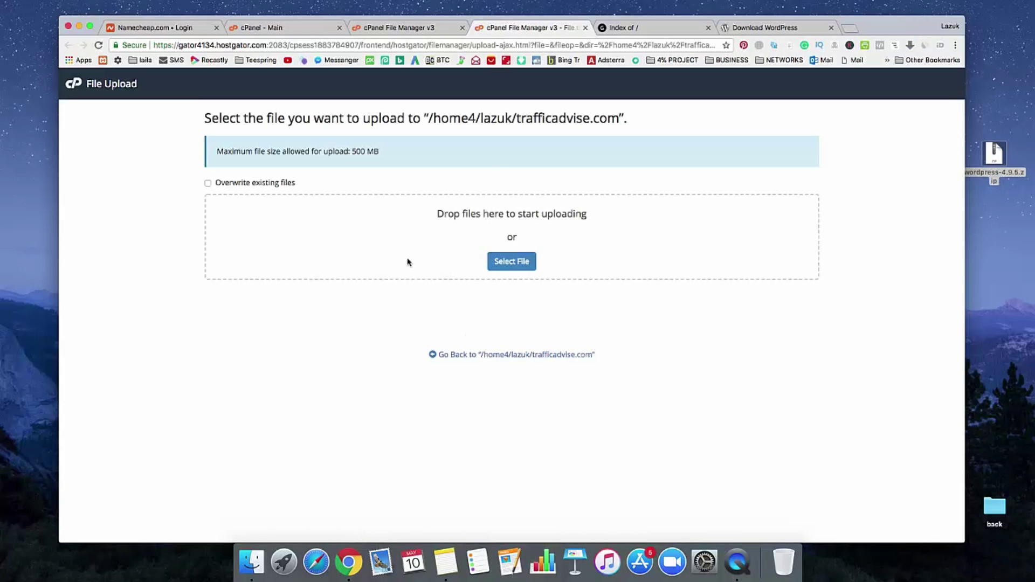
{"action": "left_click", "coordinate": [518, 266]}
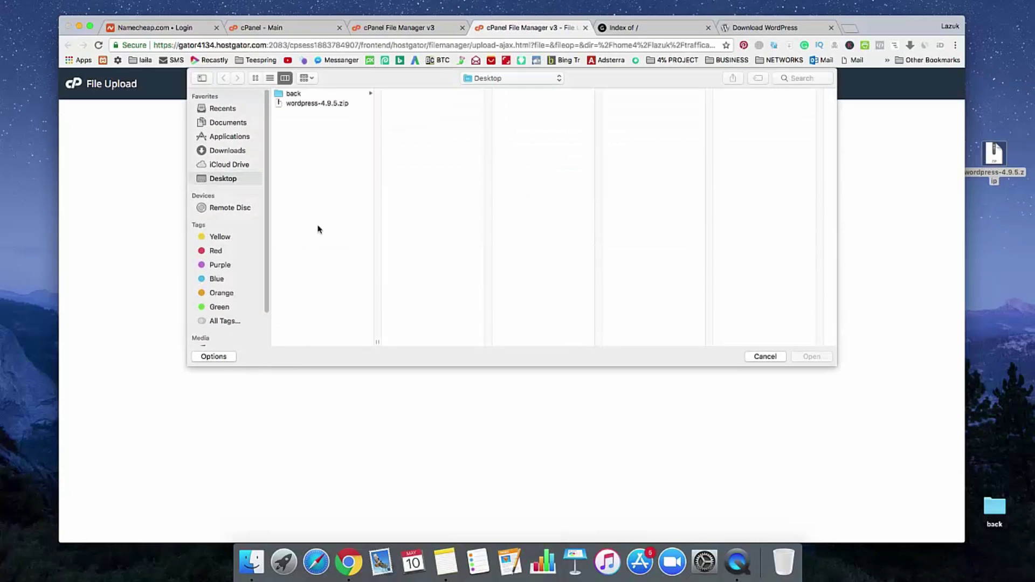
{"action": "left_click", "coordinate": [331, 104]}
{"action": "left_click", "coordinate": [824, 358]}
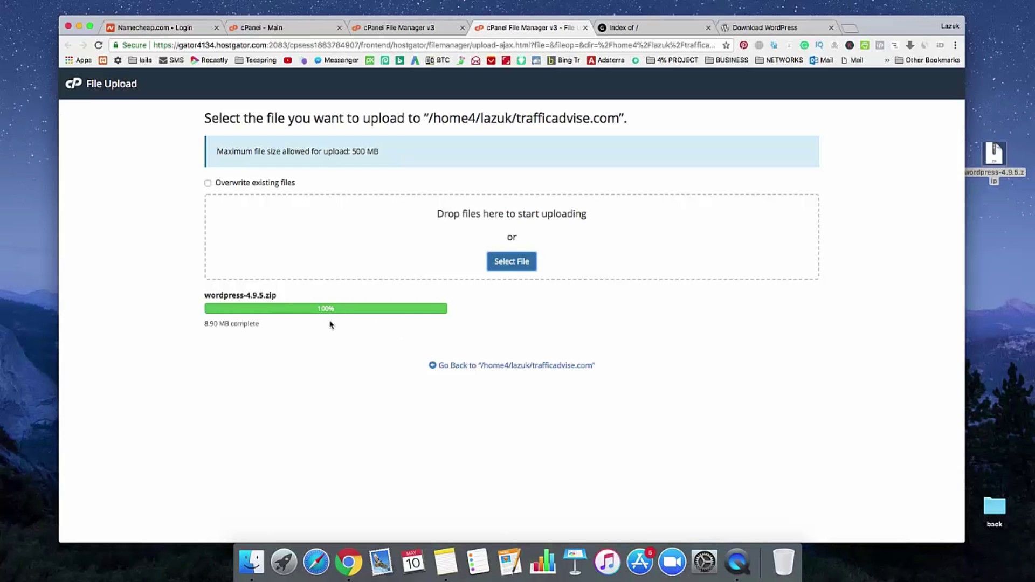
{"action": "left_click", "coordinate": [386, 29]}
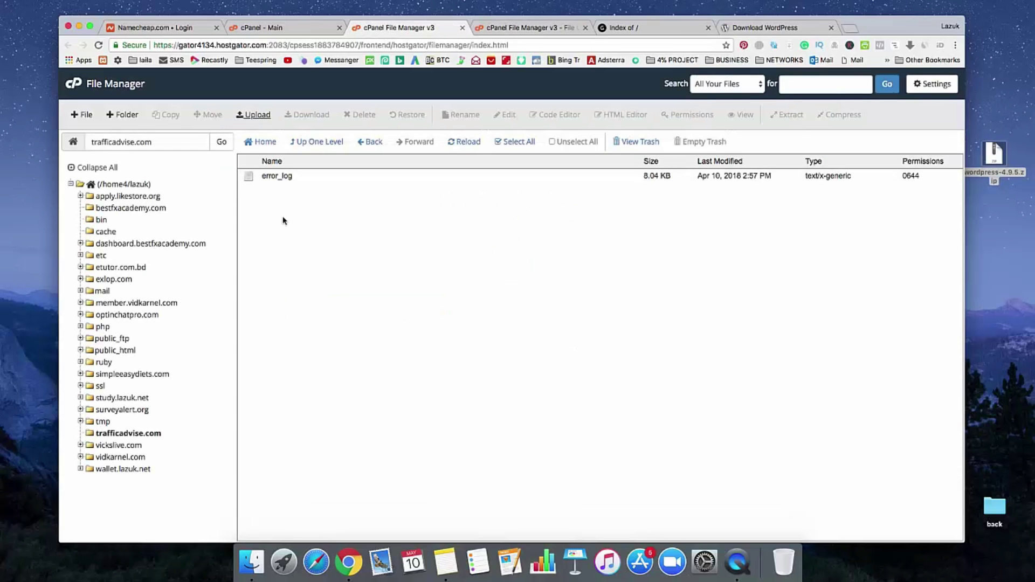
Step: Extract wordpress-4.9.5.zip into trafficadvise.com, creating the wordpress folder
{"action": "left_click", "coordinate": [468, 143]}
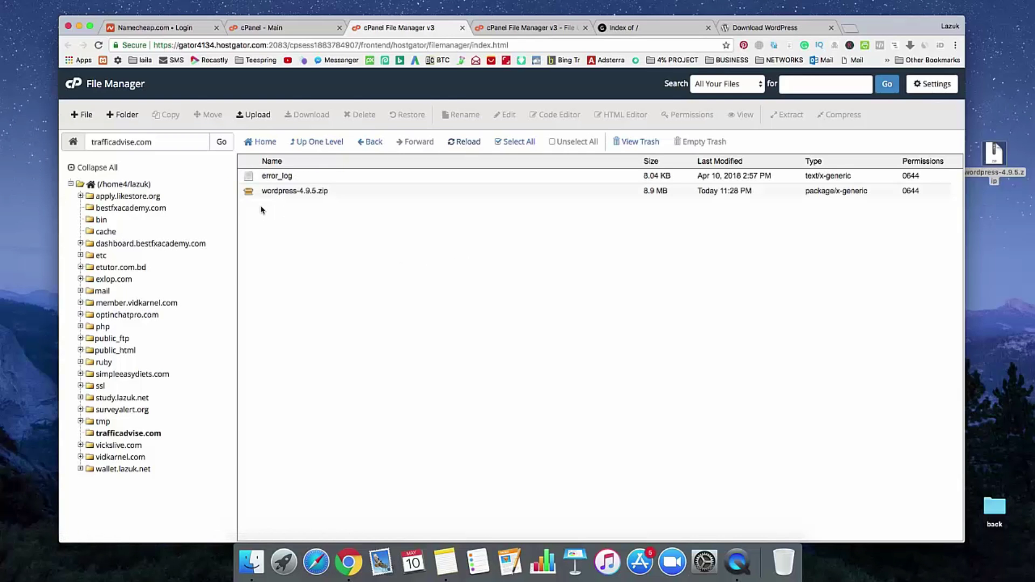
{"action": "left_click", "coordinate": [249, 194]}
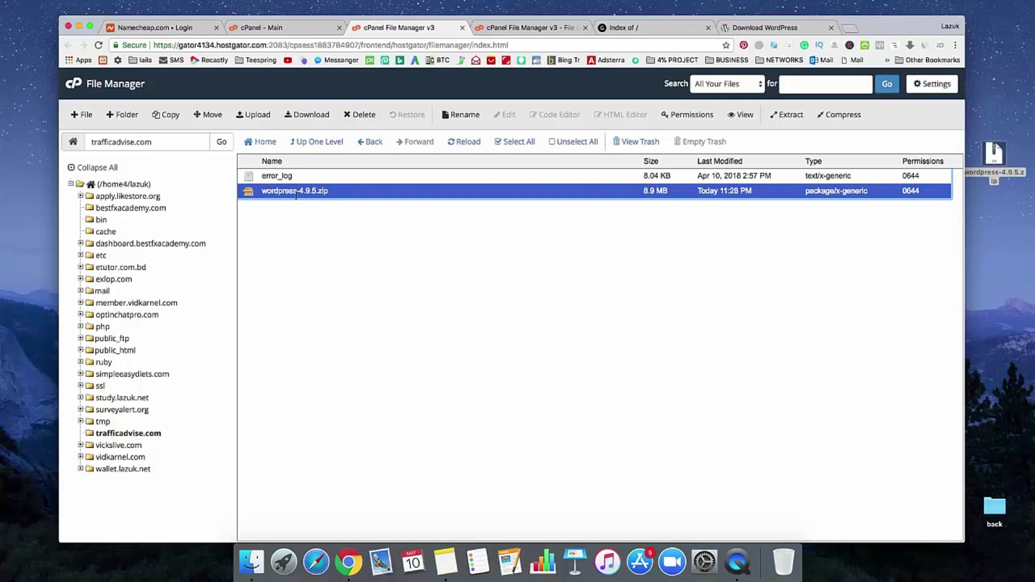
{"action": "left_click", "coordinate": [791, 119]}
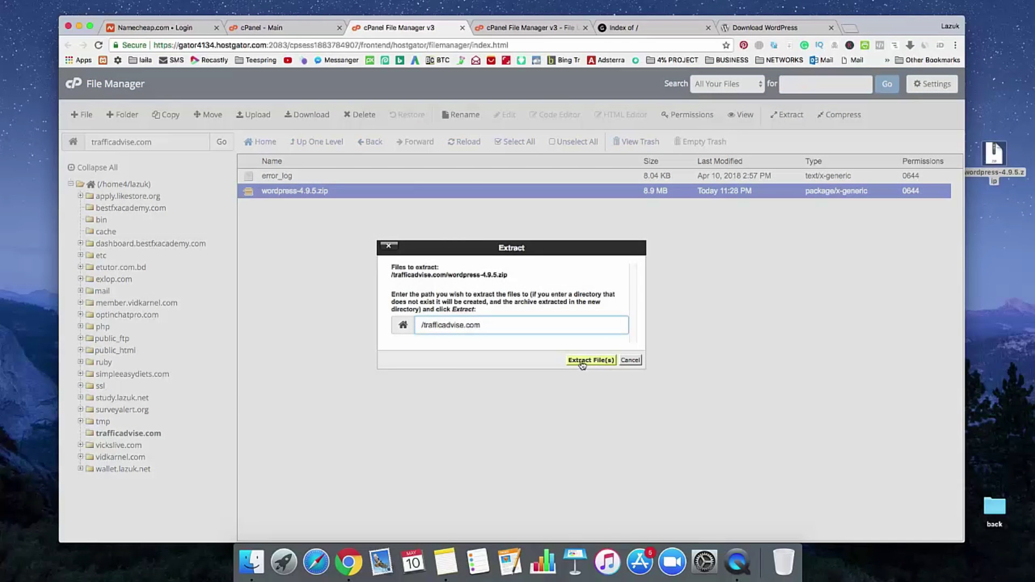
{"action": "left_click", "coordinate": [590, 362]}
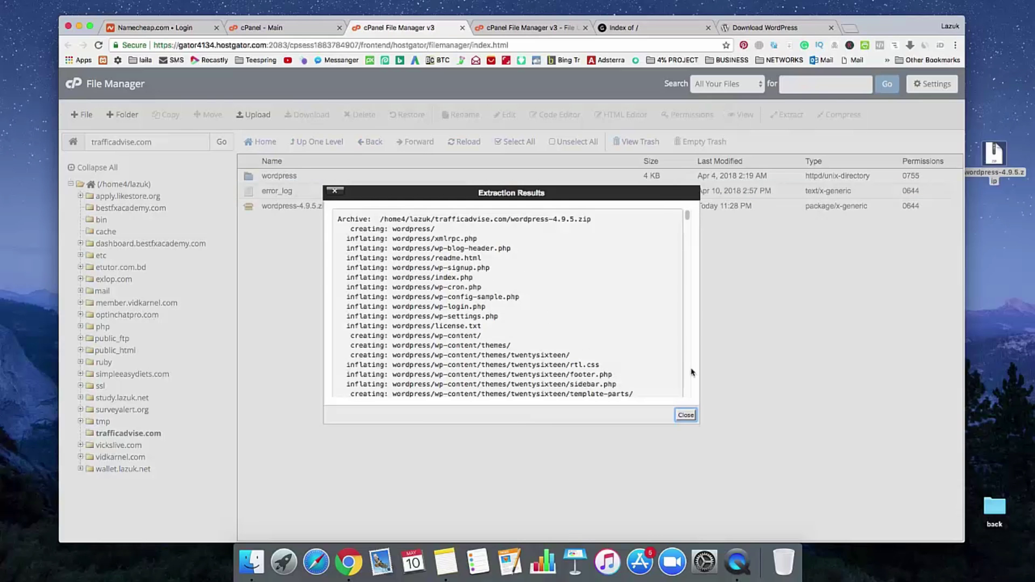
{"action": "left_click", "coordinate": [686, 415]}
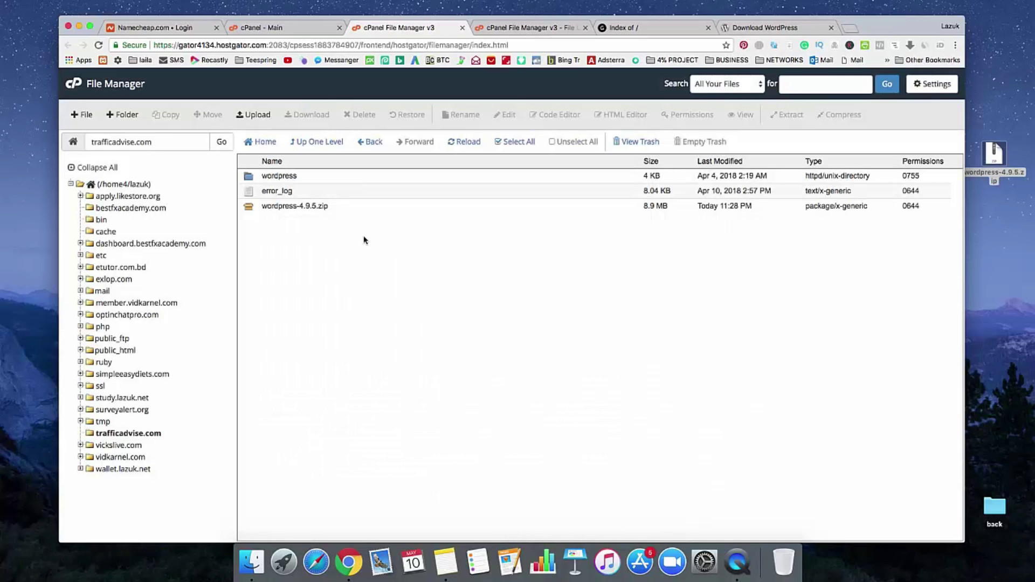
Step: Permanently delete wordpress-4.9.5.zip, skipping the trash
{"action": "left_click", "coordinate": [252, 209]}
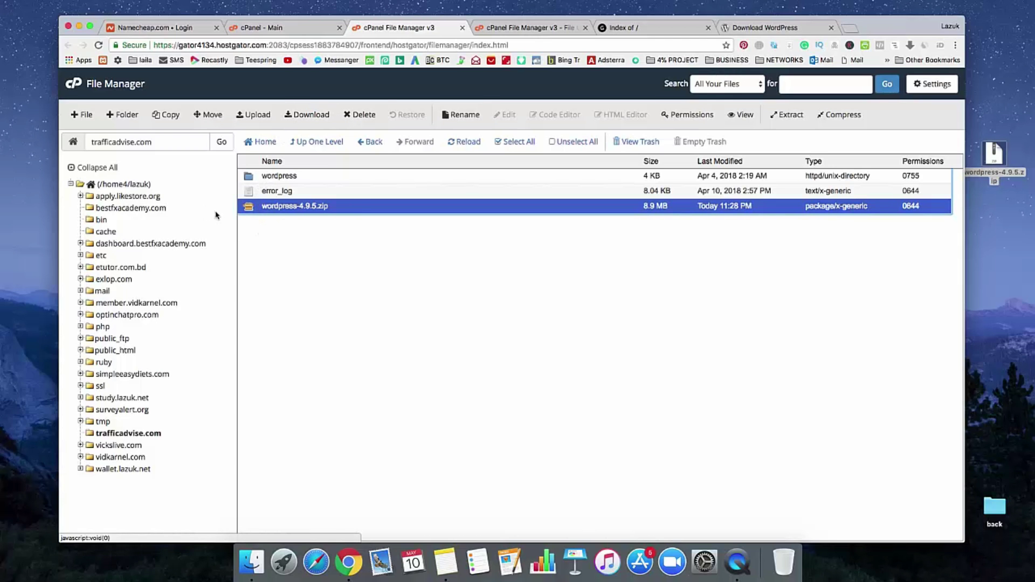
{"action": "left_click", "coordinate": [360, 114]}
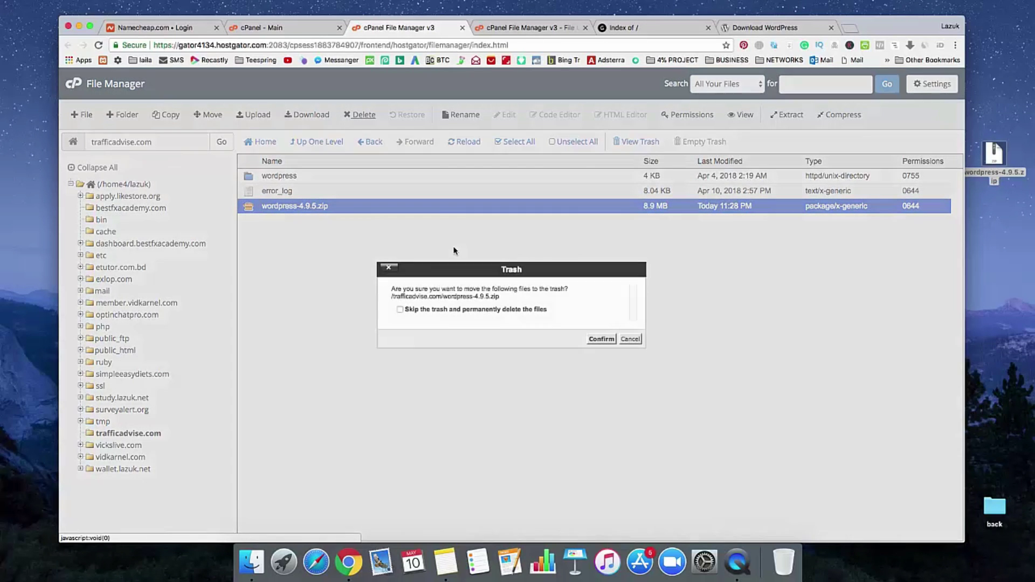
{"action": "left_click", "coordinate": [436, 310]}
{"action": "left_click", "coordinate": [601, 338]}
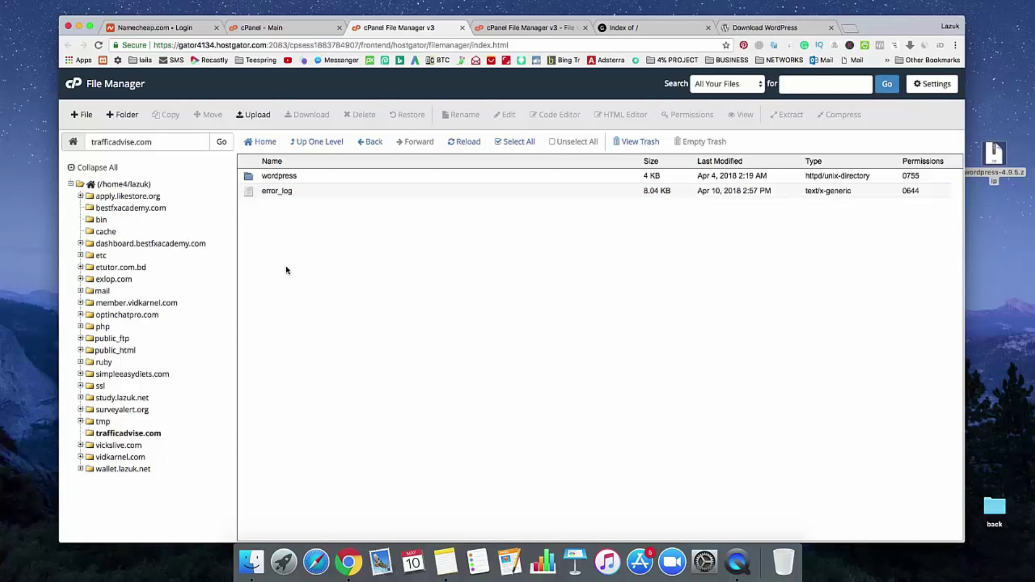
Step: Move all files from the wordpress folder into /trafficadvise.com/
{"action": "double_click", "coordinate": [249, 178]}
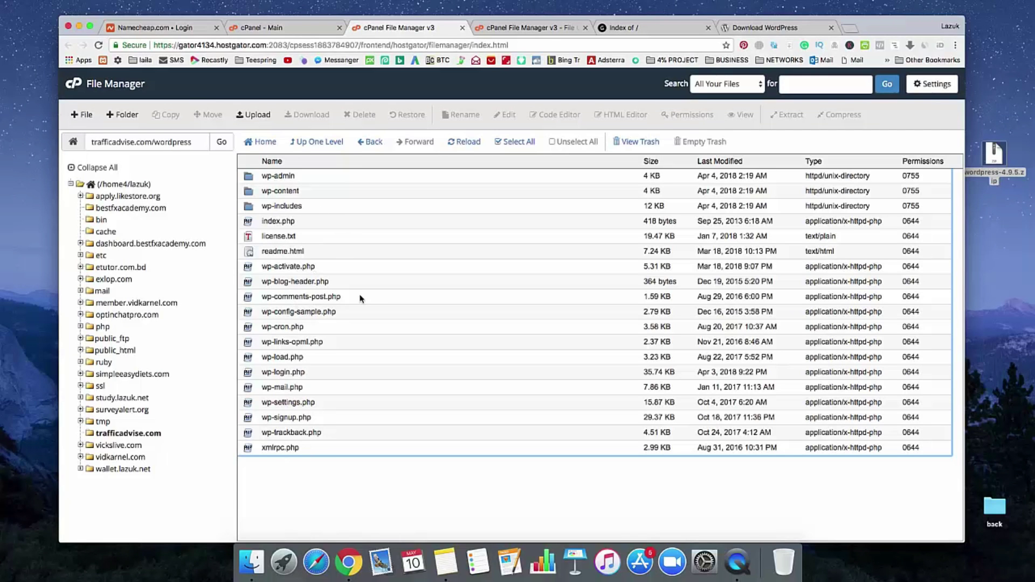
{"action": "left_click", "coordinate": [529, 146]}
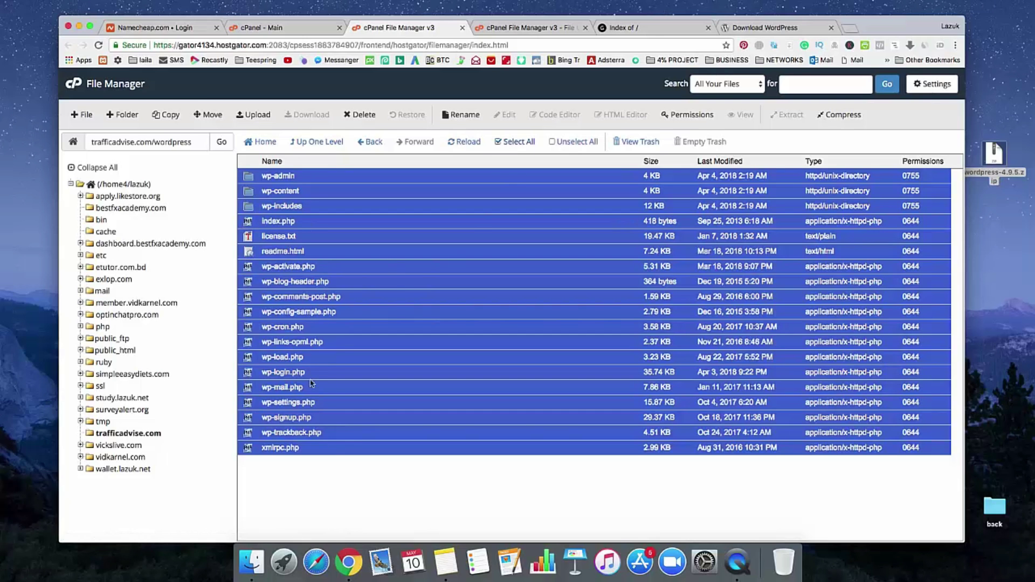
{"action": "left_click", "coordinate": [213, 115]}
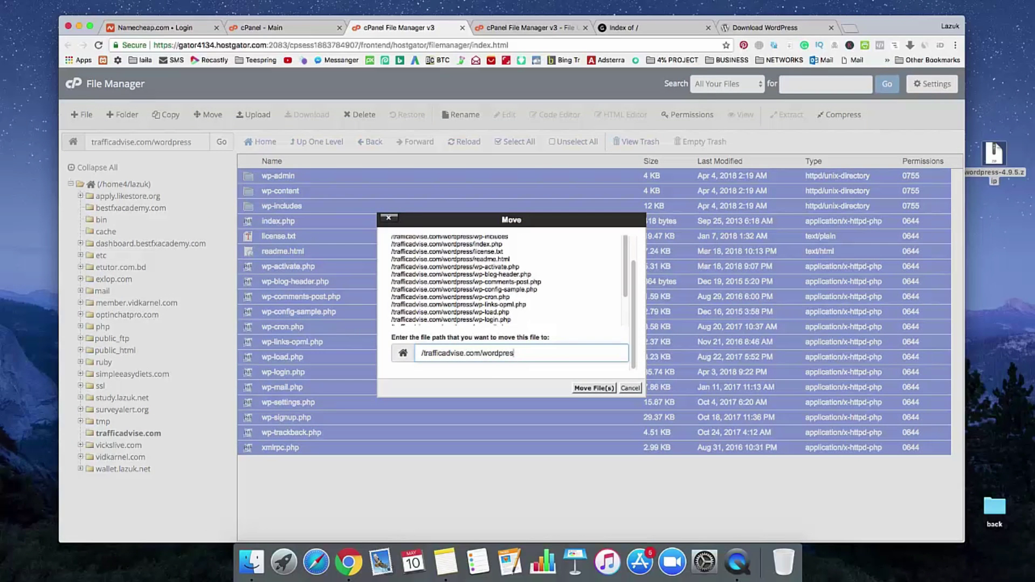
{"action": "key", "text": "BackSpace"}
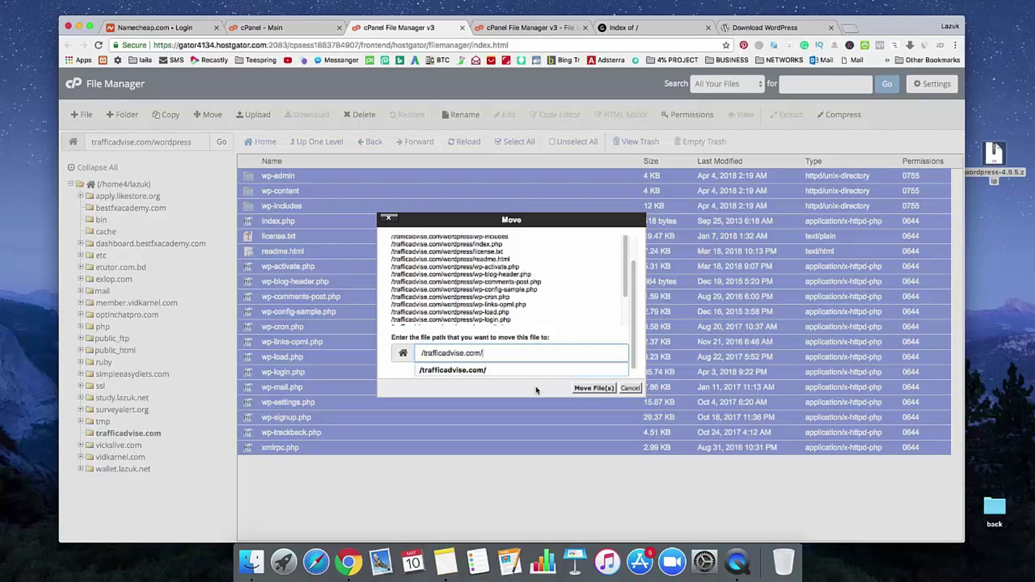
{"action": "left_click", "coordinate": [593, 389]}
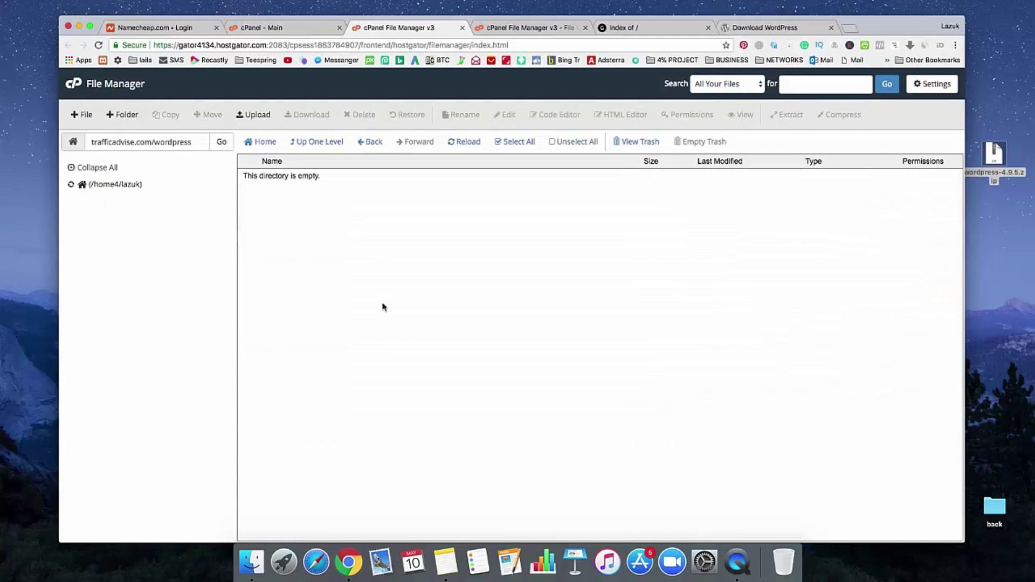
Step: Permanently delete the empty wordpress folder, then go back to cPanel - Main
{"action": "left_click", "coordinate": [323, 142]}
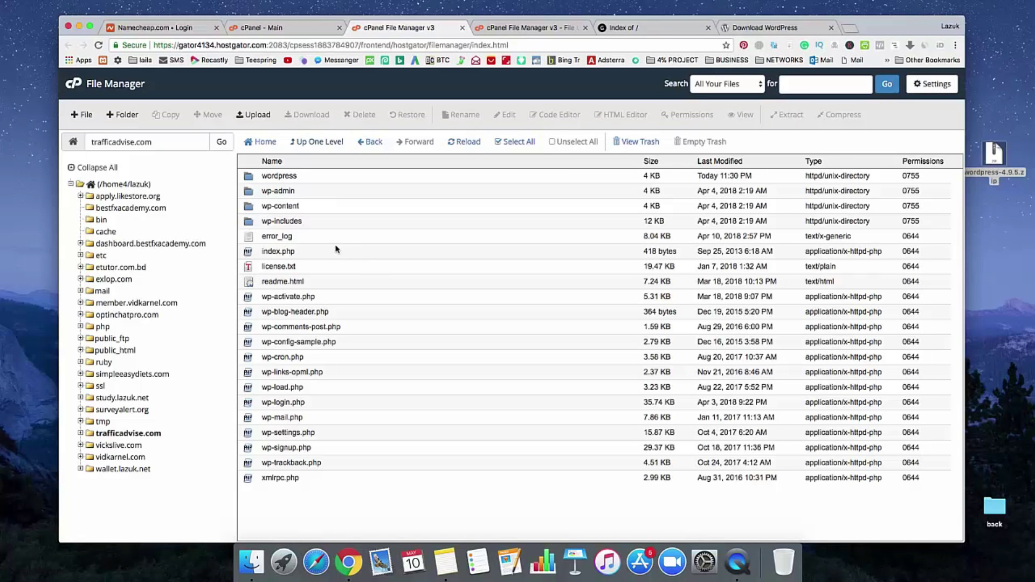
{"action": "left_click", "coordinate": [258, 181]}
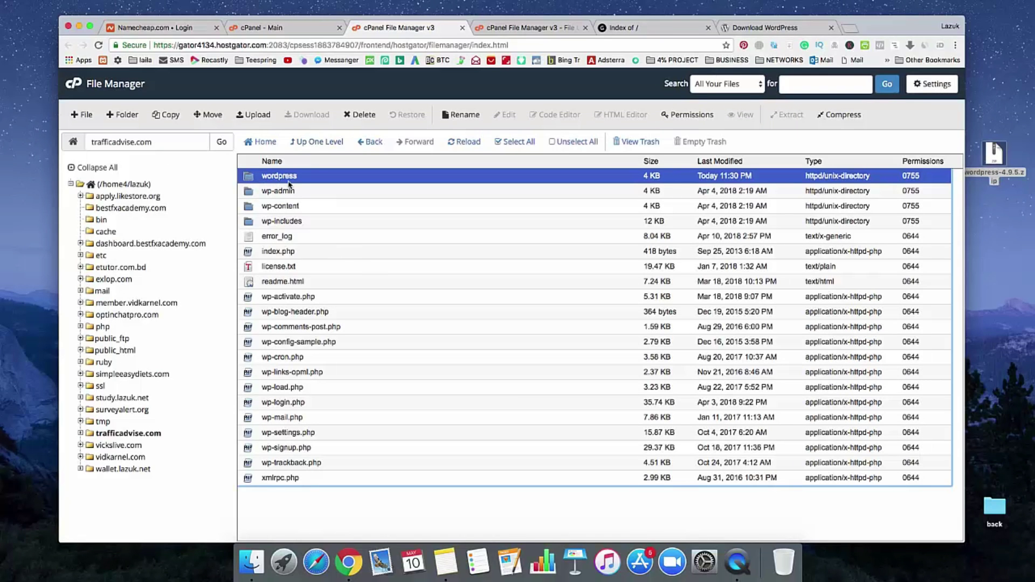
{"action": "left_click", "coordinate": [359, 115]}
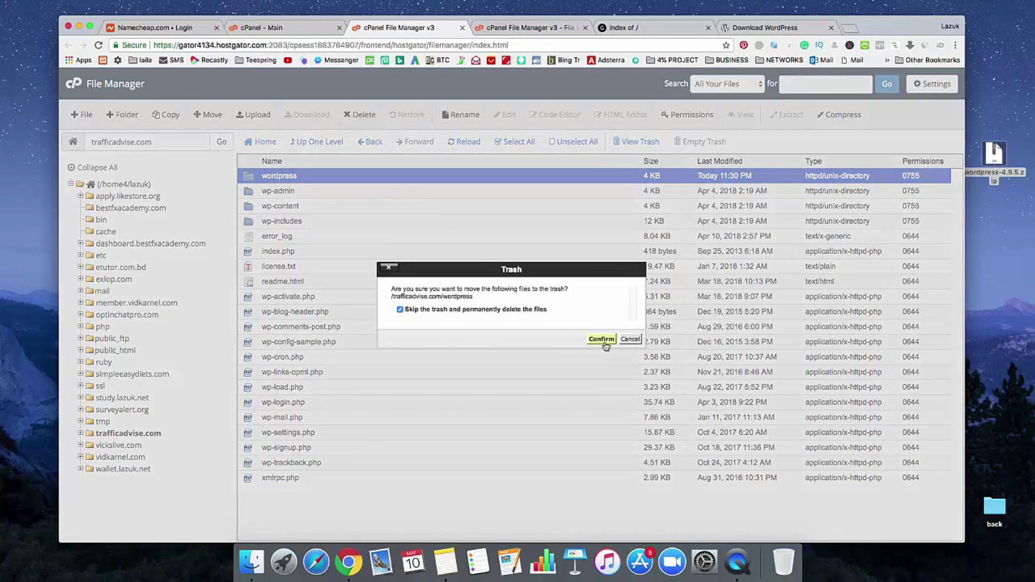
{"action": "left_click", "coordinate": [602, 344]}
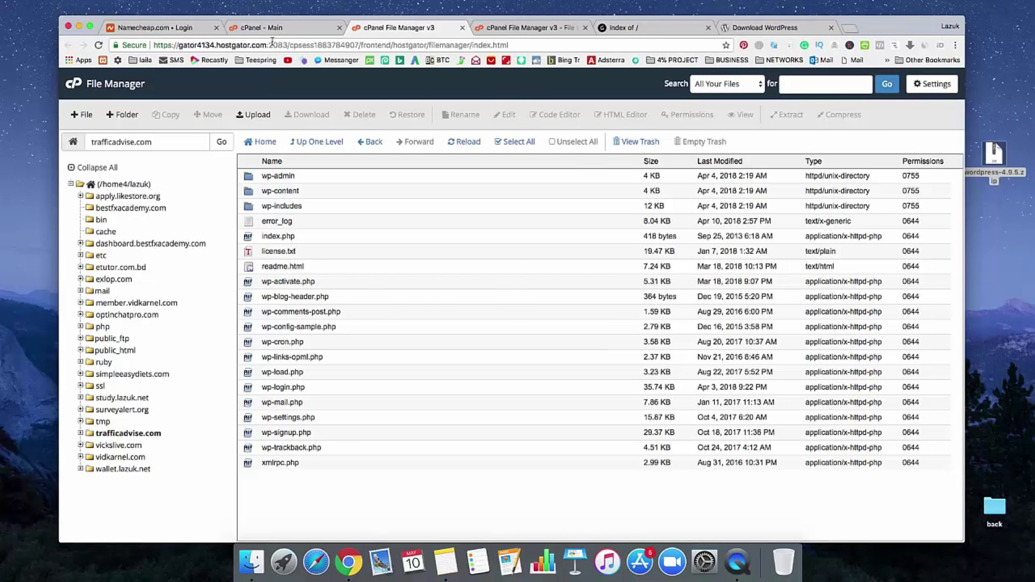
{"action": "left_click", "coordinate": [270, 31]}
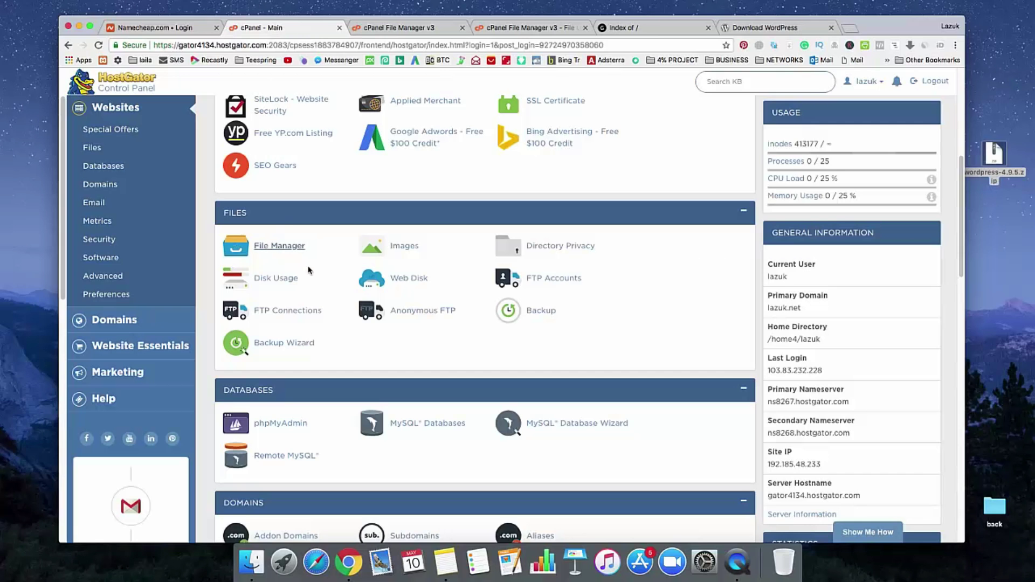
Step: Open MySQL Databases from the top of the cPanel home page
{"action": "scroll", "coordinate": [339, 312], "scroll_direction": "up", "scroll_amount": 5}
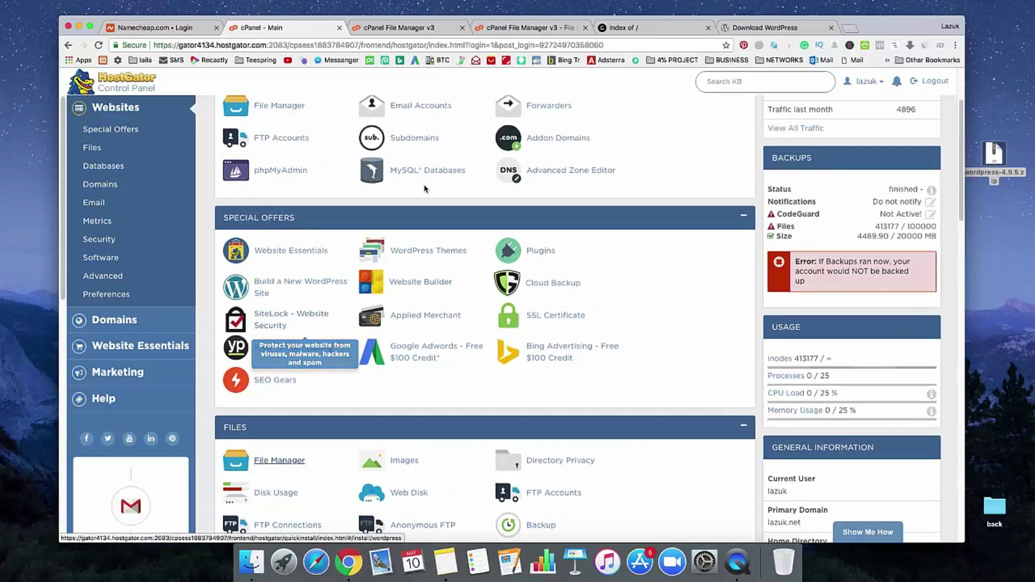
{"action": "scroll", "coordinate": [377, 280], "scroll_direction": "up", "scroll_amount": 1}
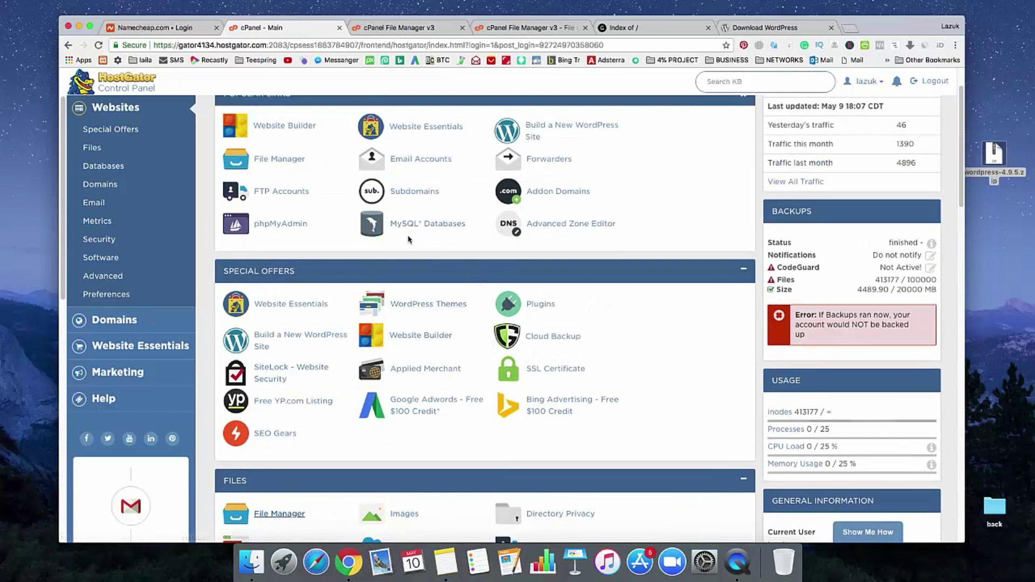
{"action": "scroll", "coordinate": [408, 251], "scroll_direction": "up", "scroll_amount": 1}
{"action": "scroll", "coordinate": [408, 255], "scroll_direction": "up", "scroll_amount": 1}
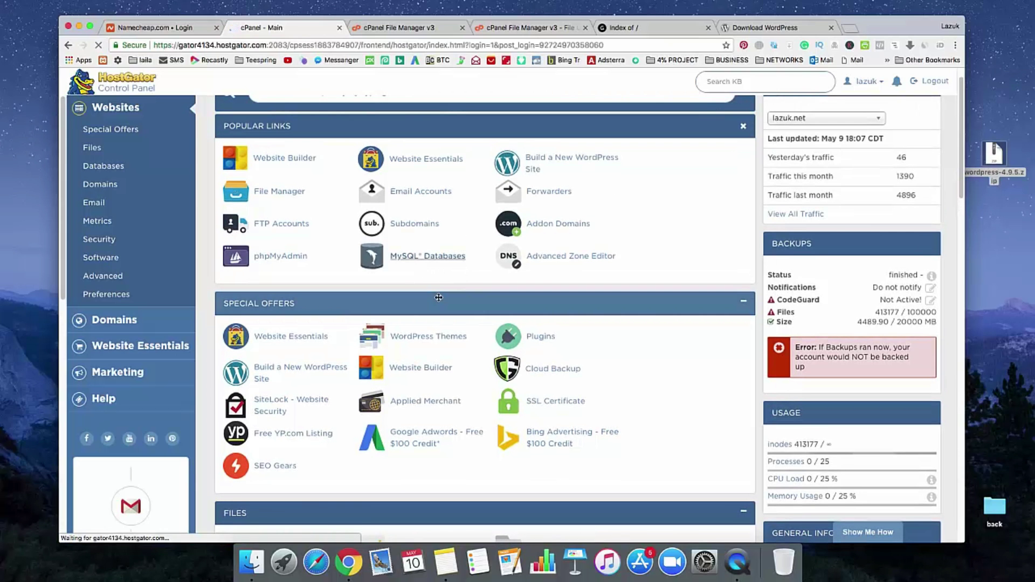
{"action": "left_click", "coordinate": [431, 258]}
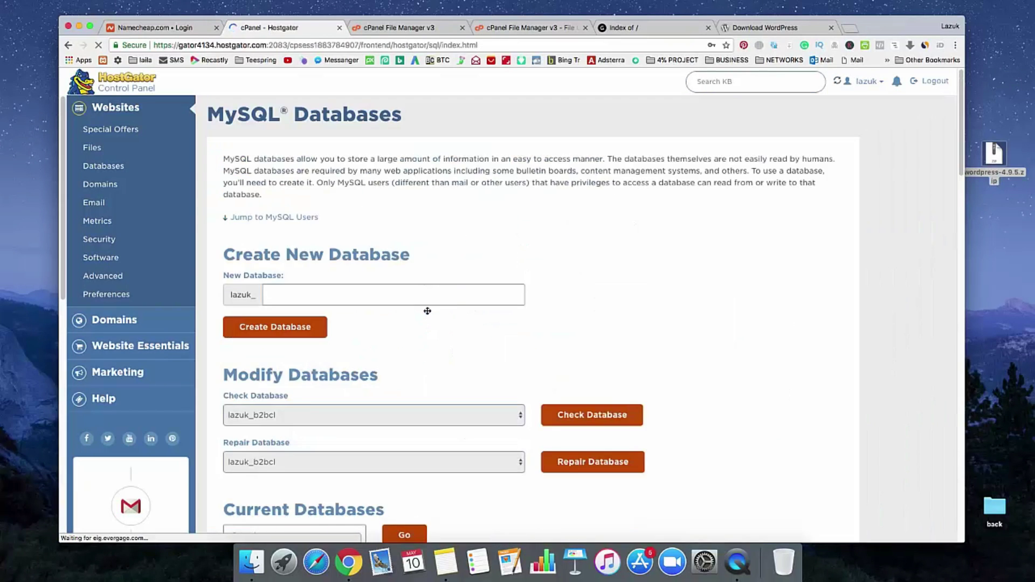
Step: Create the database test123 (lazuk_test123) and copy its success message
{"action": "scroll", "coordinate": [432, 330], "scroll_direction": "down", "scroll_amount": 3}
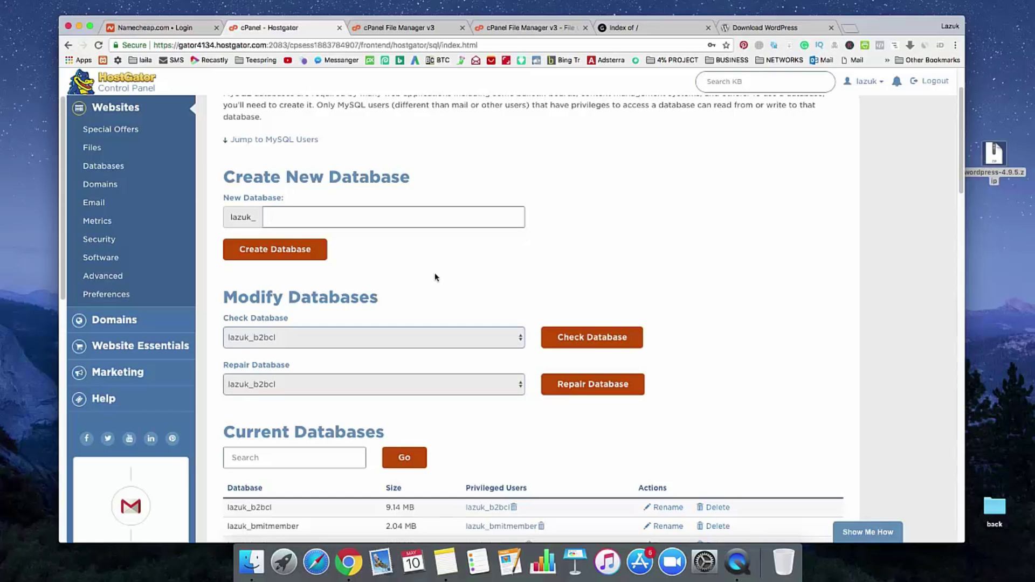
{"action": "type", "text": "tes"}
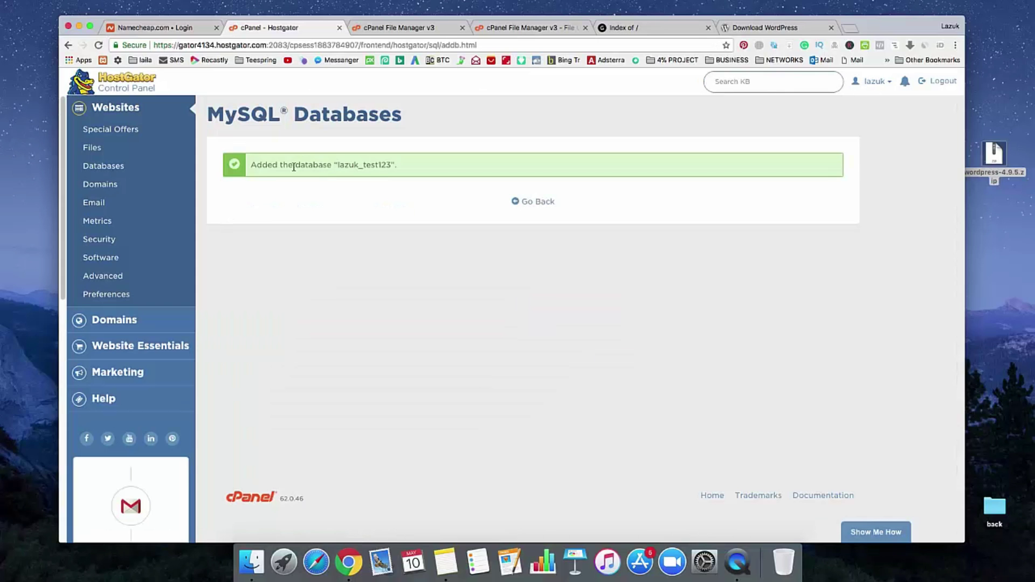
{"action": "left_click_drag", "start_coordinate": [253, 167], "coordinate": [401, 169]}
{"action": "right_click", "coordinate": [387, 163]}
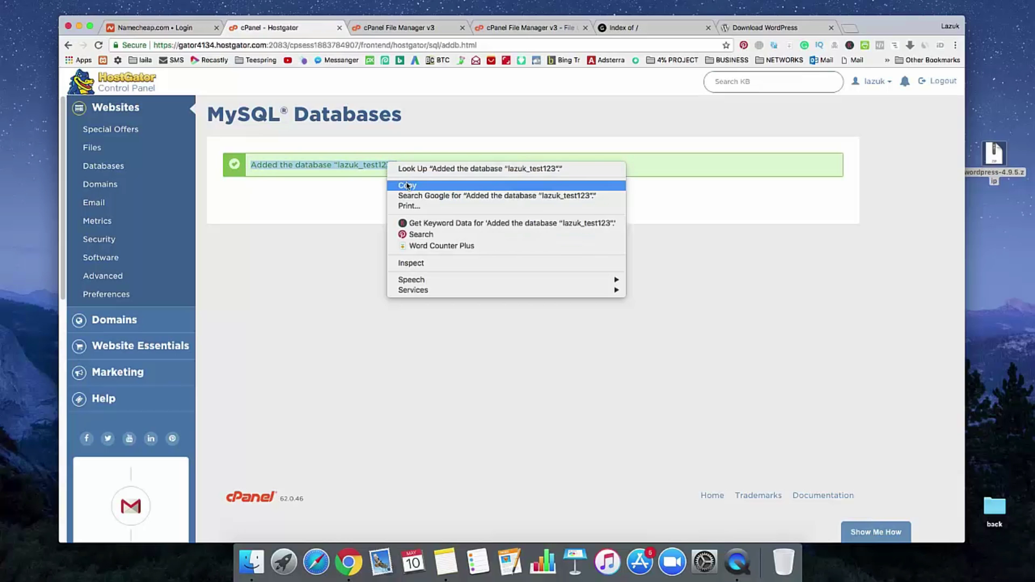
{"action": "left_click", "coordinate": [406, 186]}
Step: Paste the database confirmation into Notes, replacing the note's existing text
{"action": "left_click", "coordinate": [451, 564]}
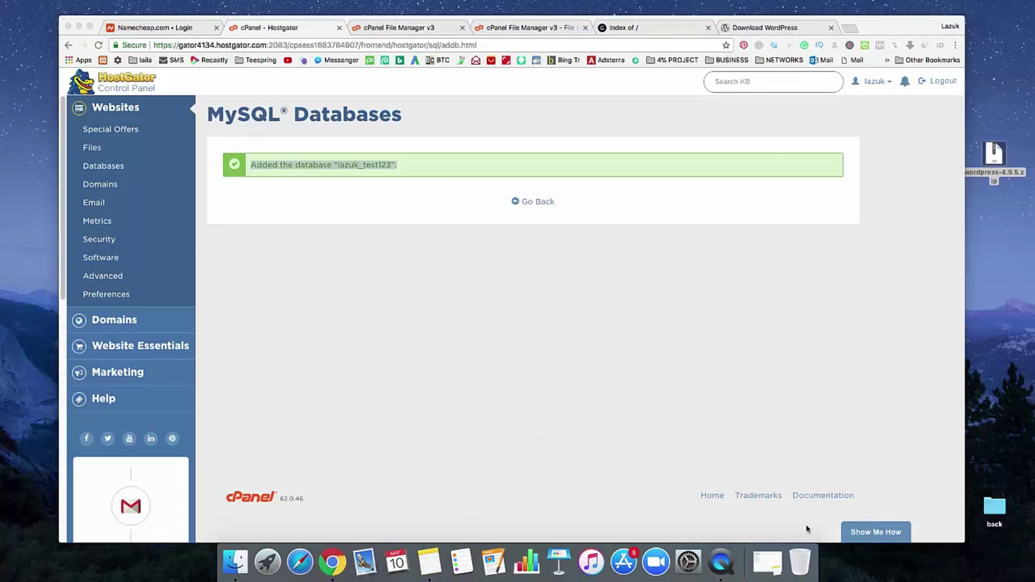
{"action": "left_click", "coordinate": [767, 562]}
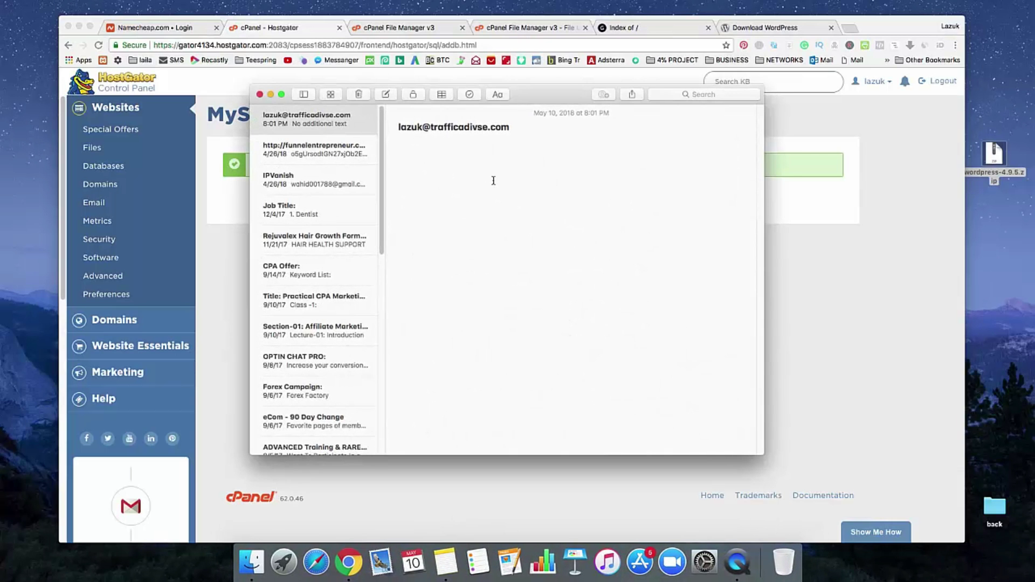
{"action": "key", "text": "super+a"}
{"action": "key", "text": "super+v"}
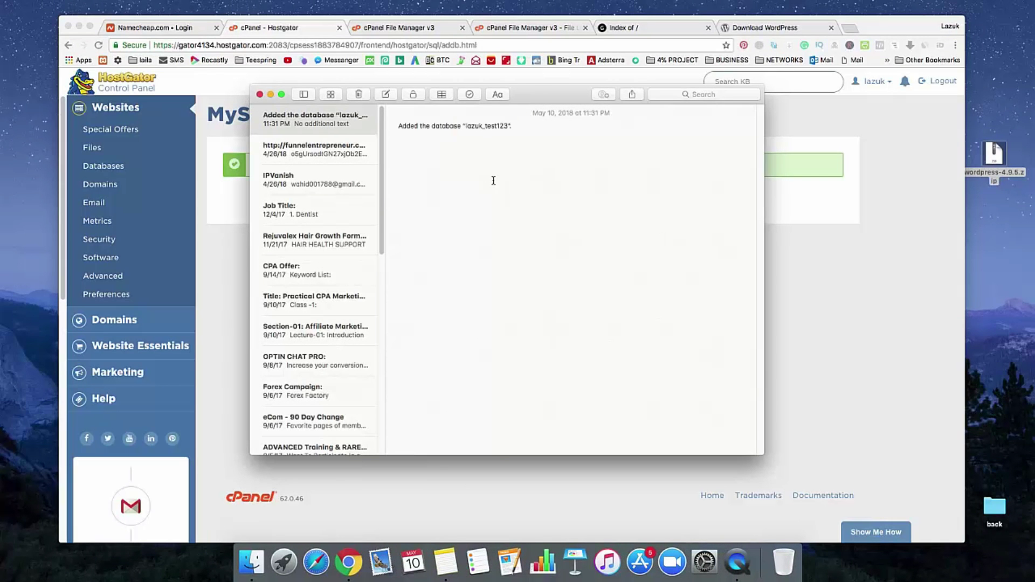
{"action": "left_click", "coordinate": [864, 365]}
Step: Add MySQL user test123 (lazuk_test123) with a matching password entered twice
{"action": "left_click", "coordinate": [537, 207]}
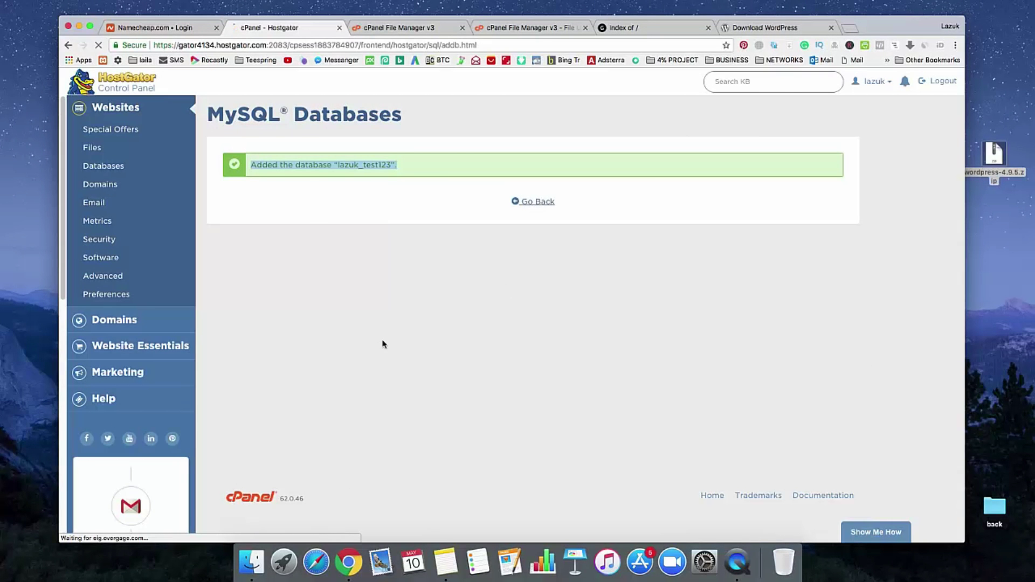
{"action": "scroll", "coordinate": [388, 345], "scroll_direction": "down", "scroll_amount": 2}
{"action": "scroll", "coordinate": [391, 345], "scroll_direction": "down", "scroll_amount": 4}
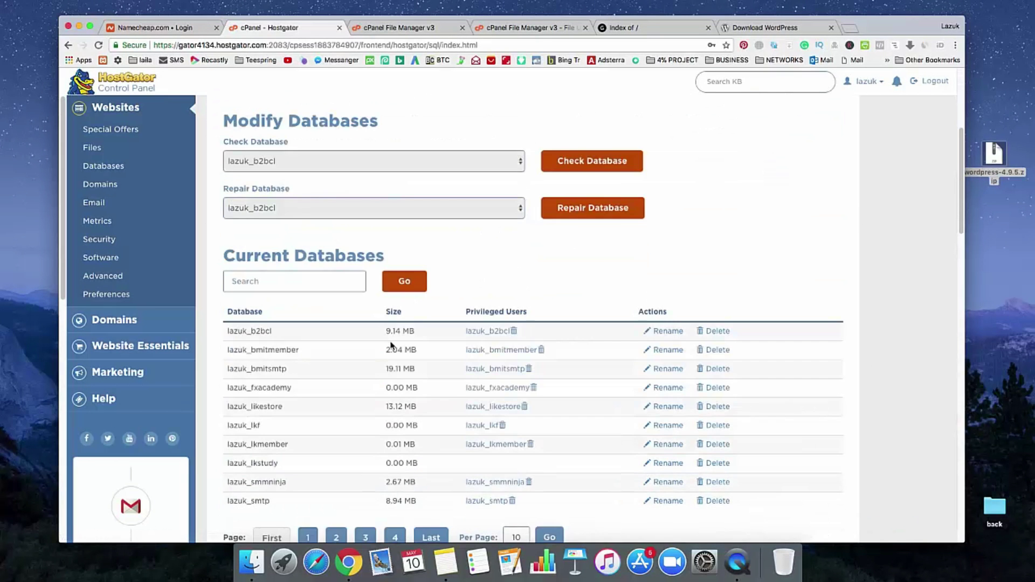
{"action": "scroll", "coordinate": [318, 295], "scroll_direction": "up", "scroll_amount": 1}
{"action": "scroll", "coordinate": [318, 296], "scroll_direction": "up", "scroll_amount": 3}
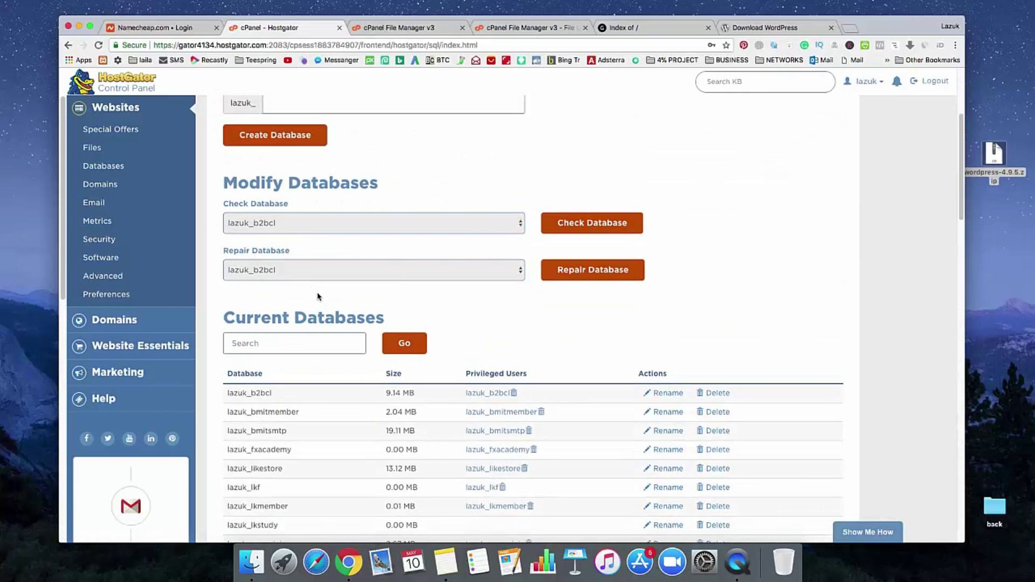
{"action": "scroll", "coordinate": [339, 204], "scroll_direction": "down", "scroll_amount": 10}
{"action": "scroll", "coordinate": [340, 204], "scroll_direction": "down", "scroll_amount": 3}
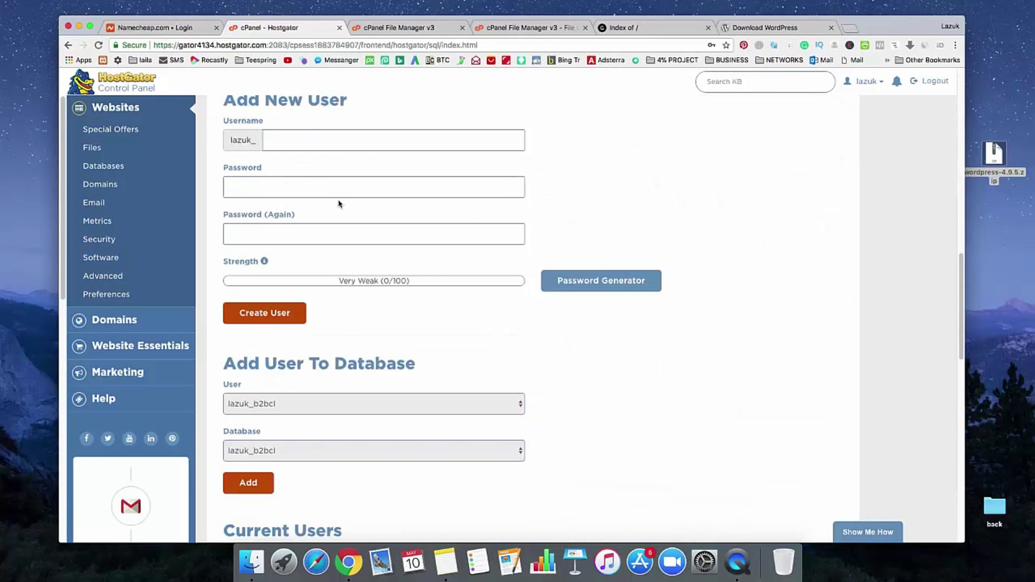
{"action": "scroll", "coordinate": [314, 183], "scroll_direction": "up", "scroll_amount": 1}
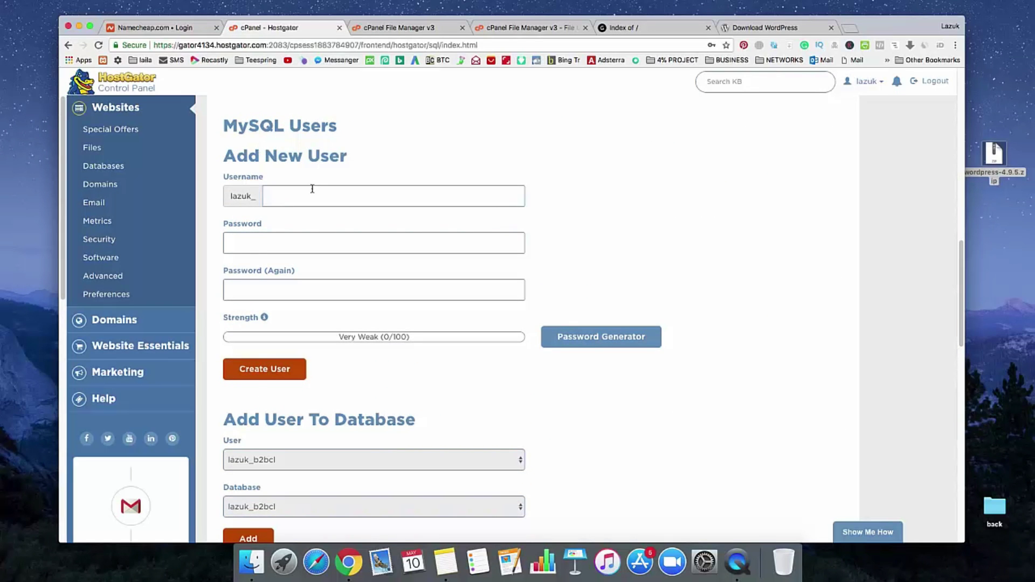
{"action": "left_click", "coordinate": [313, 193]}
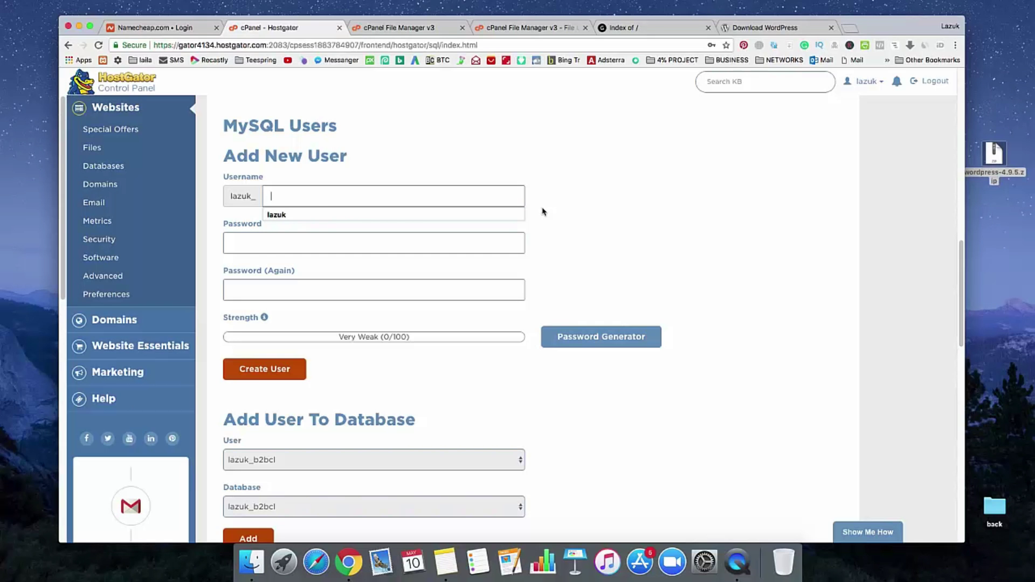
{"action": "type", "text": "test123"}
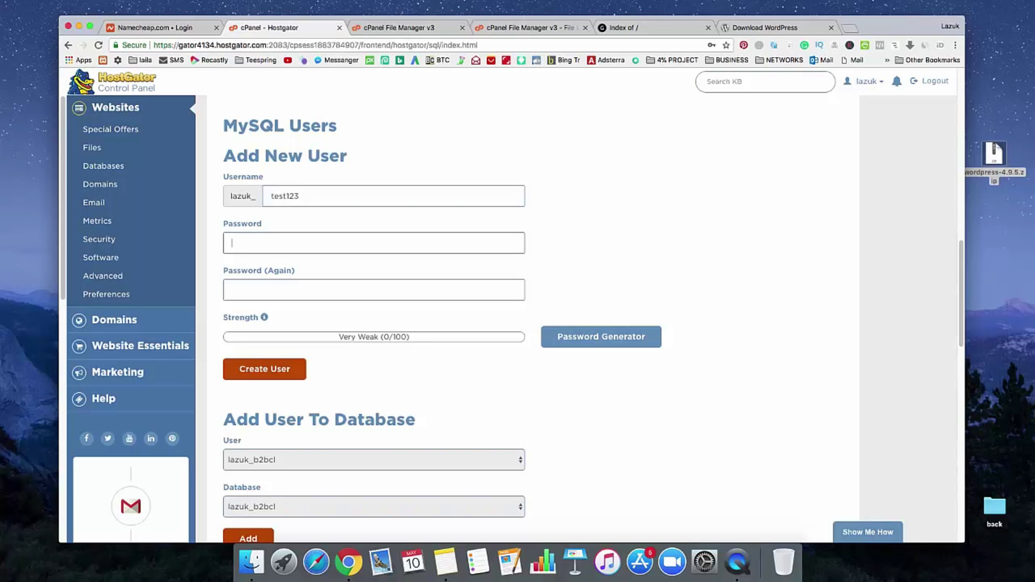
{"action": "type", "text": "t•••"}
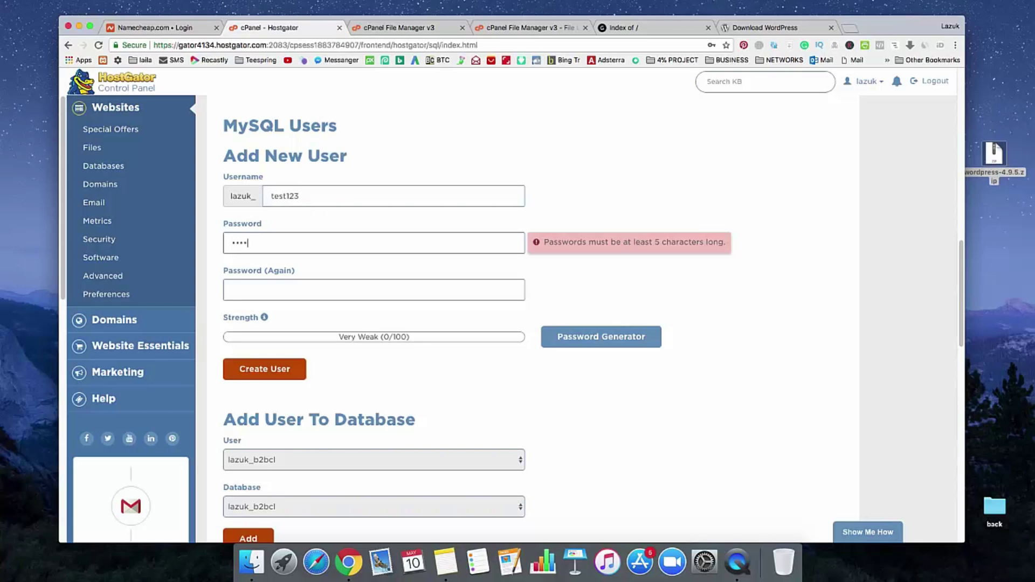
{"action": "type", "text": "••••"}
{"action": "key", "text": "Tab"}
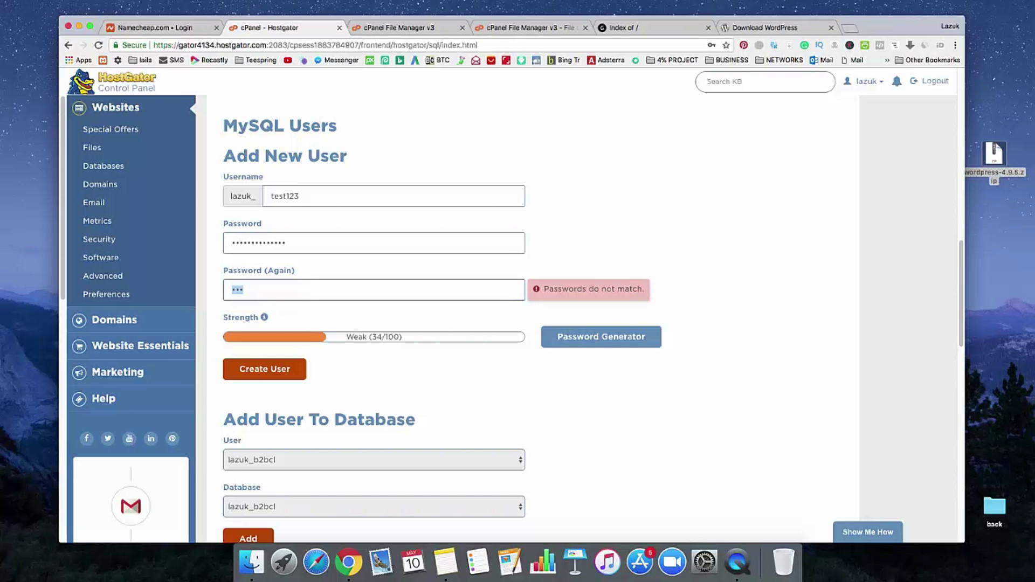
{"action": "type", "text": "••••"}
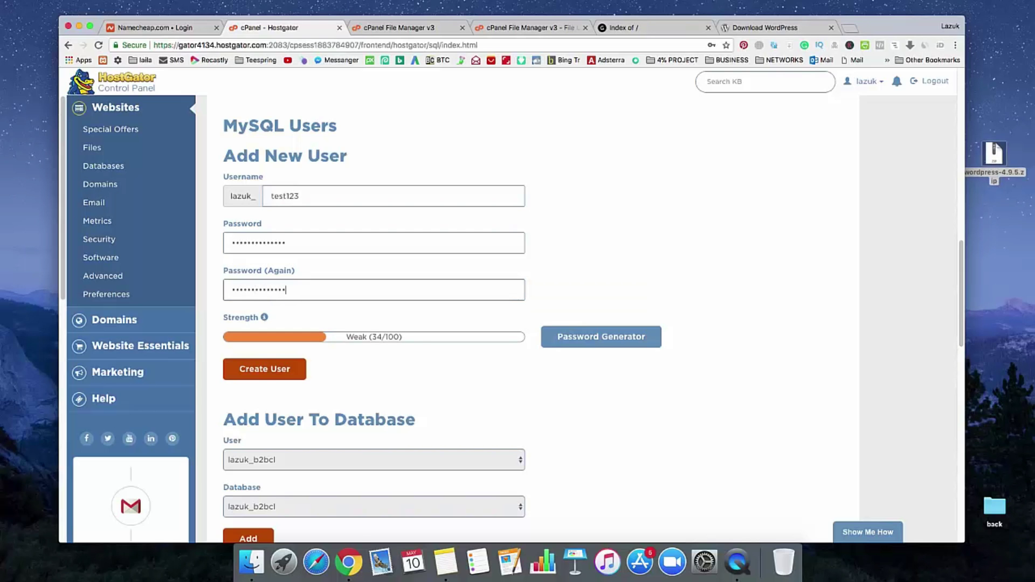
{"action": "left_click", "coordinate": [272, 372]}
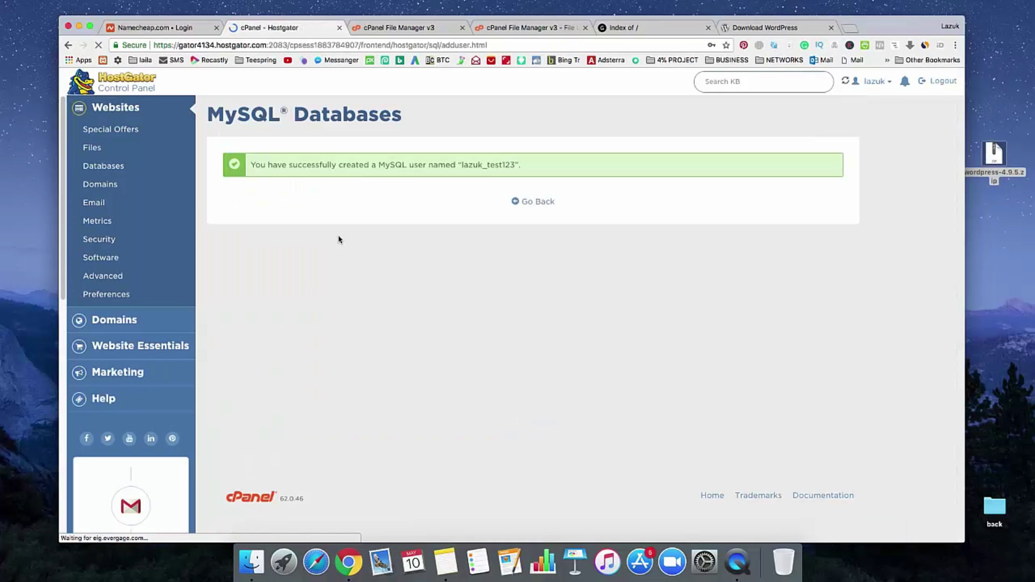
Step: Paste the lazuk_test123 user-created message into the note below the database line
{"action": "left_click_drag", "start_coordinate": [252, 165], "coordinate": [527, 171]}
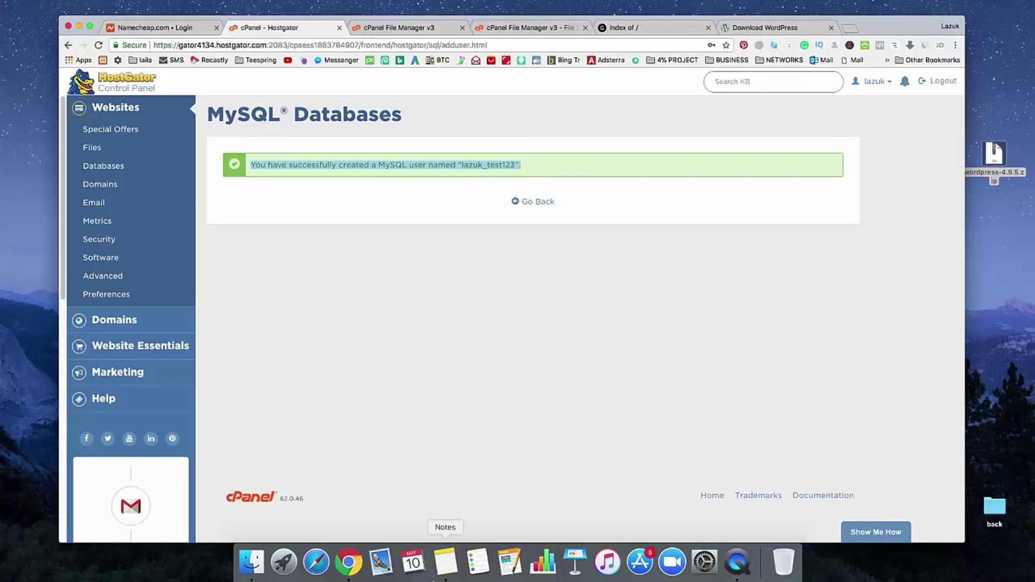
{"action": "left_click", "coordinate": [455, 565]}
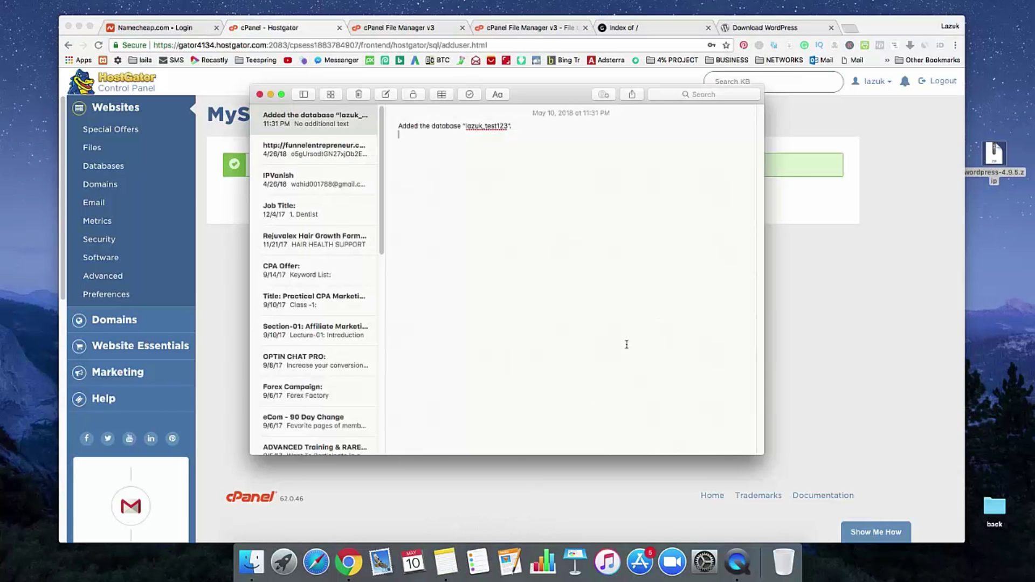
{"action": "key", "text": "super+v"}
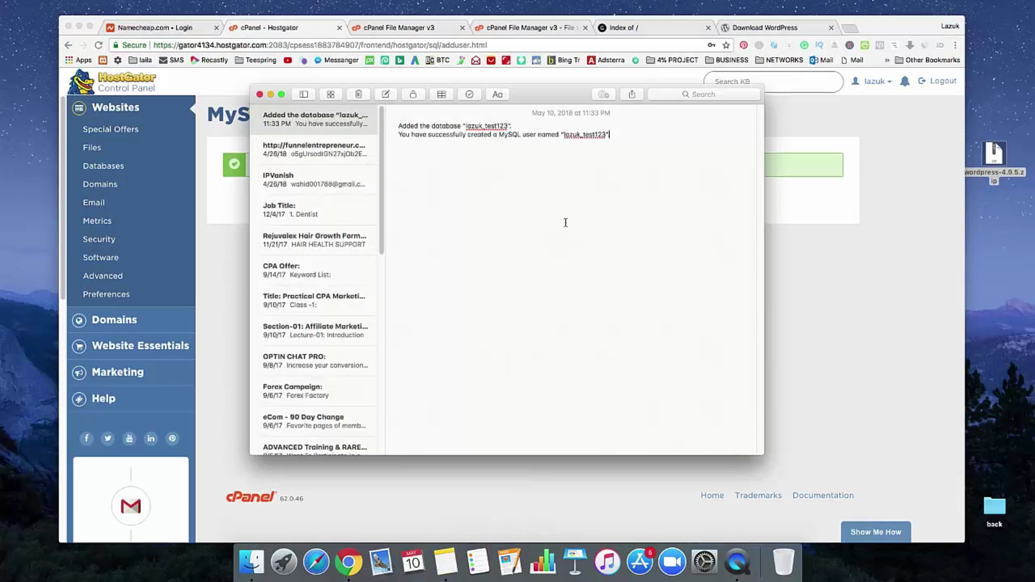
{"action": "left_click", "coordinate": [811, 322]}
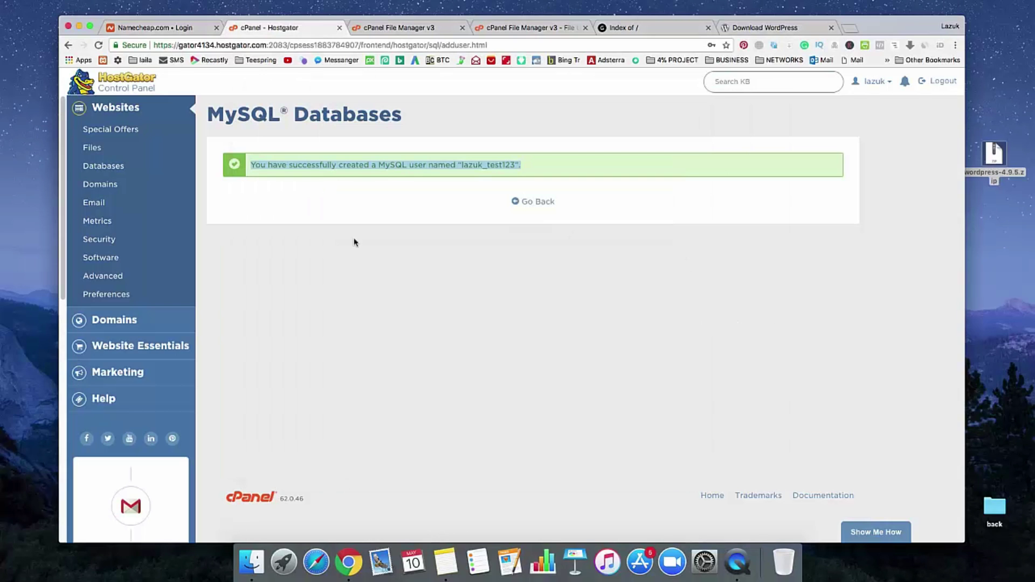
Step: Back on MySQL Databases, add user lazuk_test123 to database lazuk_test123
{"action": "left_click", "coordinate": [536, 205]}
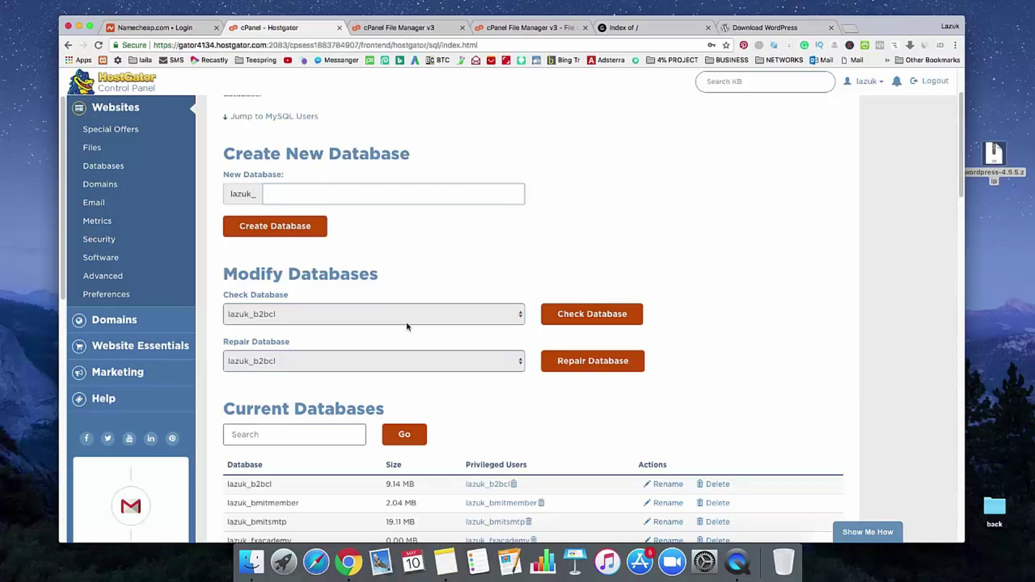
{"action": "scroll", "coordinate": [407, 326], "scroll_direction": "down", "scroll_amount": 10}
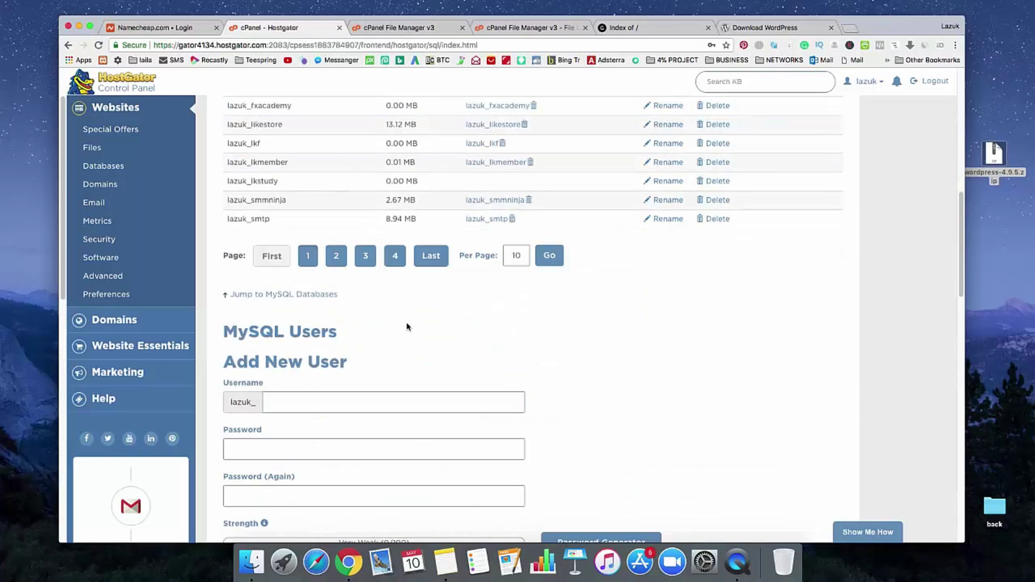
{"action": "scroll", "coordinate": [407, 326], "scroll_direction": "down", "scroll_amount": 7}
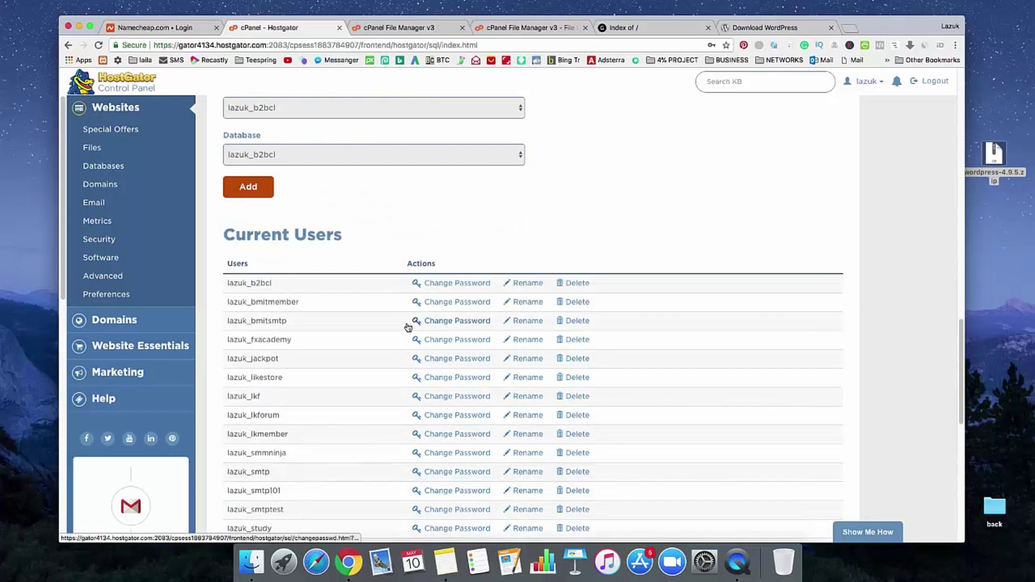
{"action": "scroll", "coordinate": [407, 326], "scroll_direction": "up", "scroll_amount": 3}
{"action": "left_click", "coordinate": [363, 273]}
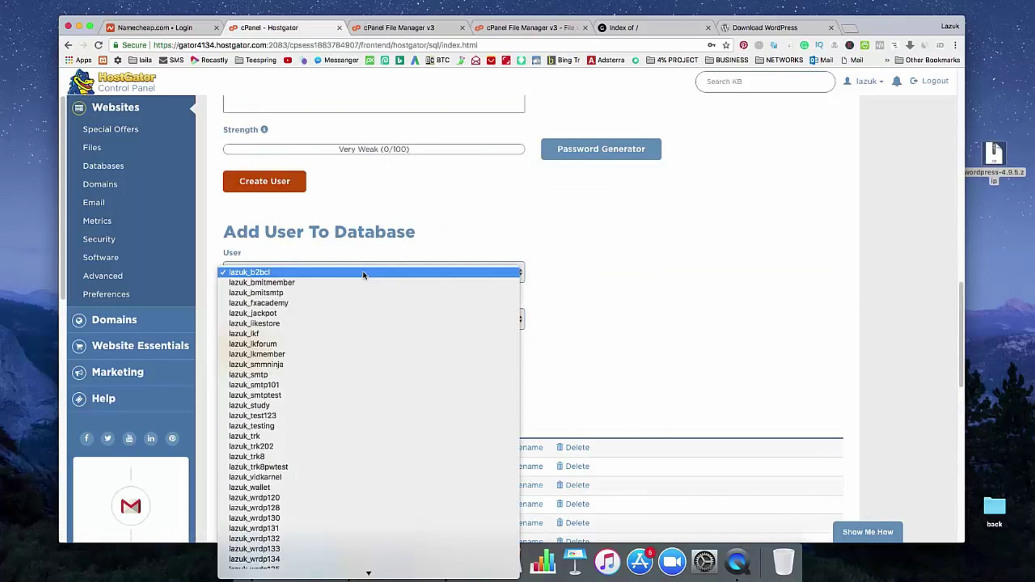
{"action": "left_click", "coordinate": [365, 415]}
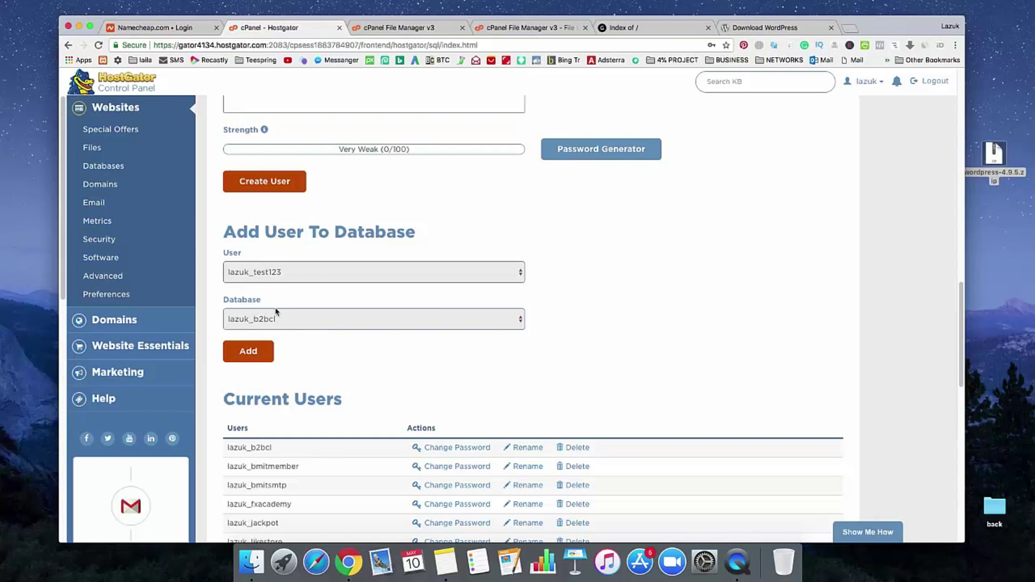
{"action": "left_click", "coordinate": [303, 325]}
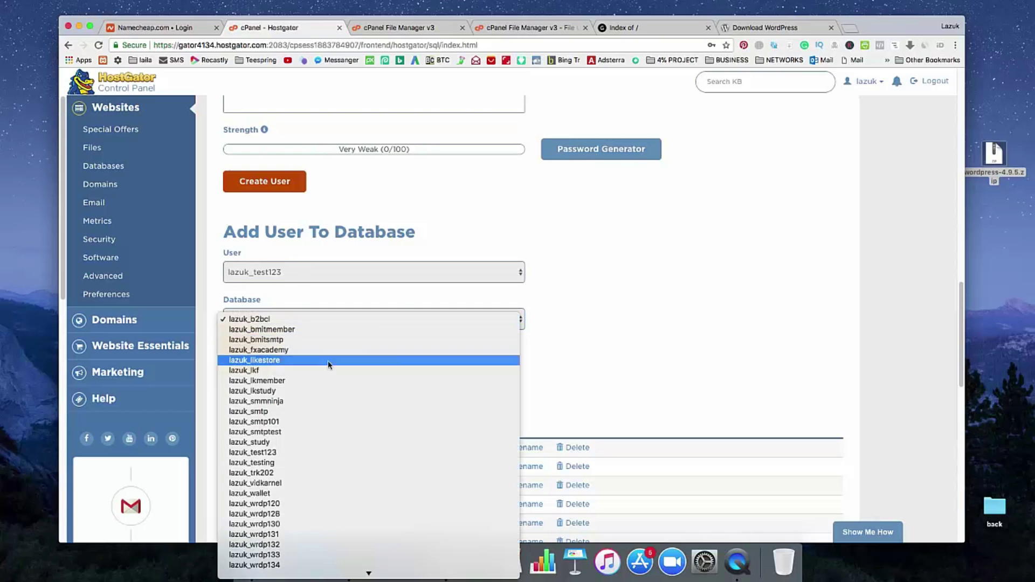
{"action": "left_click", "coordinate": [340, 456]}
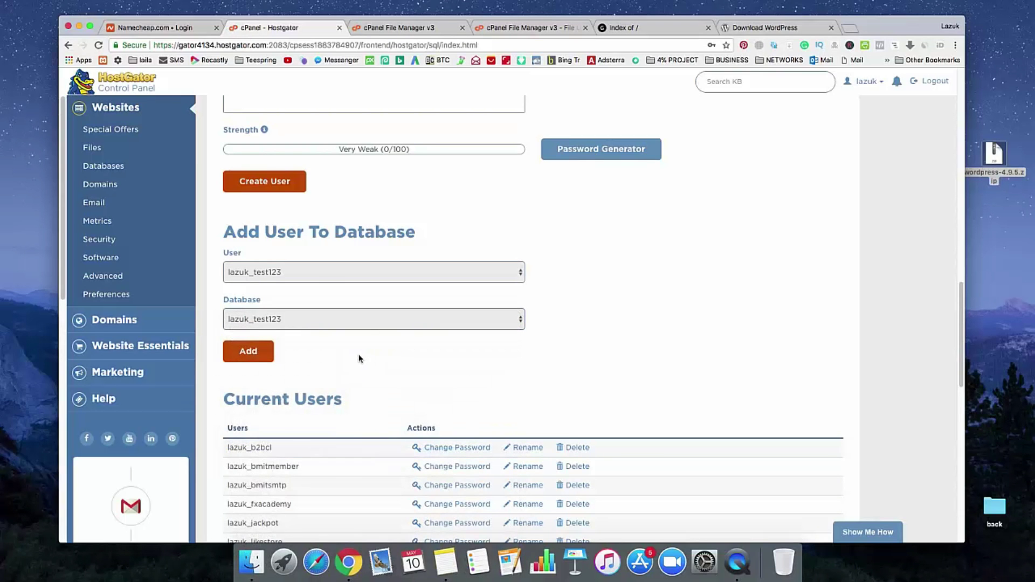
{"action": "left_click", "coordinate": [260, 352]}
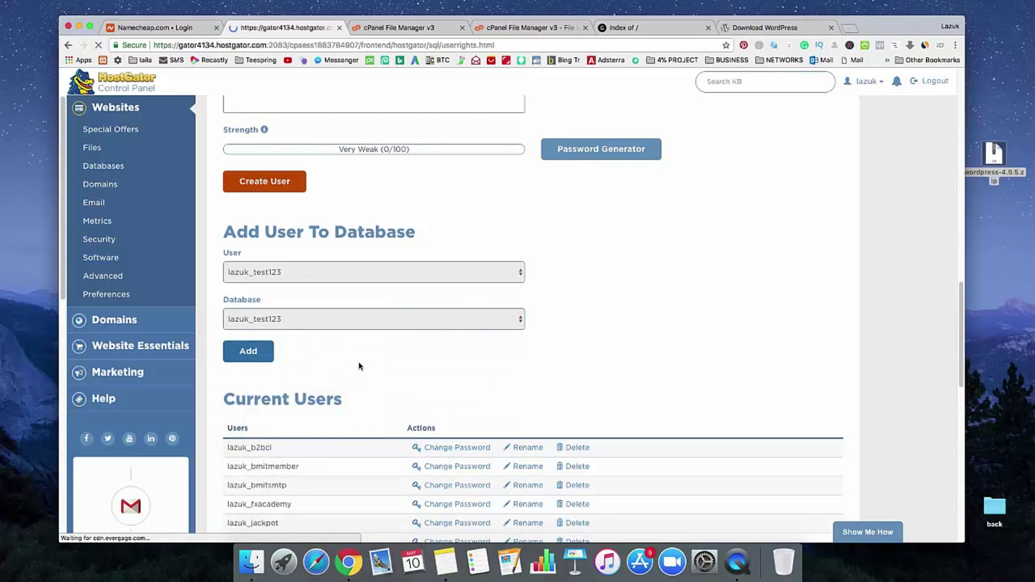
Step: Grant lazuk_test123 ALL PRIVILEGES on lazuk_test123, then switch to the trafficadvise.com tab
{"action": "scroll", "coordinate": [435, 210], "scroll_direction": "down", "scroll_amount": 2}
{"action": "scroll", "coordinate": [435, 209], "scroll_direction": "up", "scroll_amount": 1}
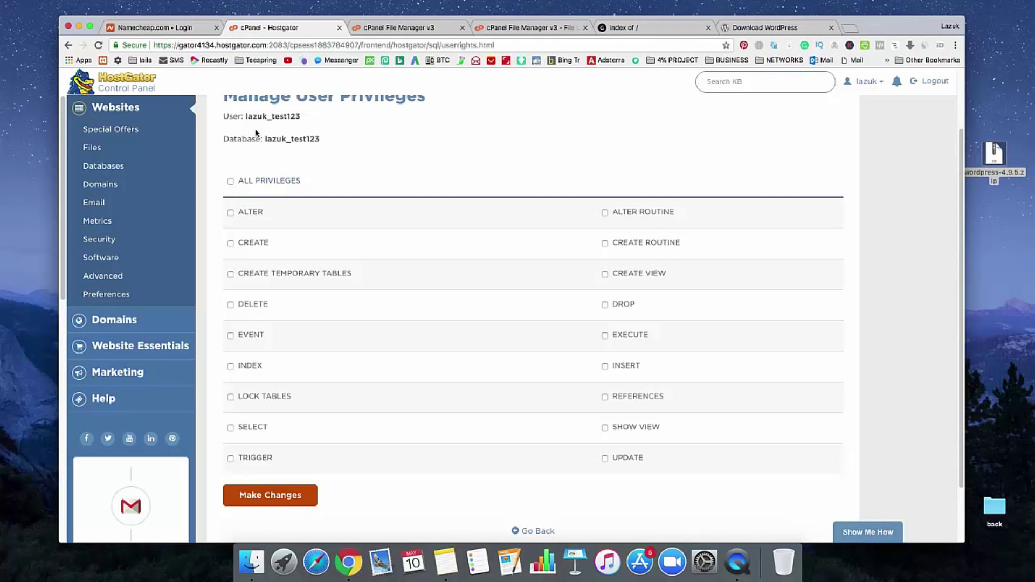
{"action": "left_click_drag", "start_coordinate": [247, 119], "coordinate": [329, 144]}
{"action": "left_click", "coordinate": [231, 182]}
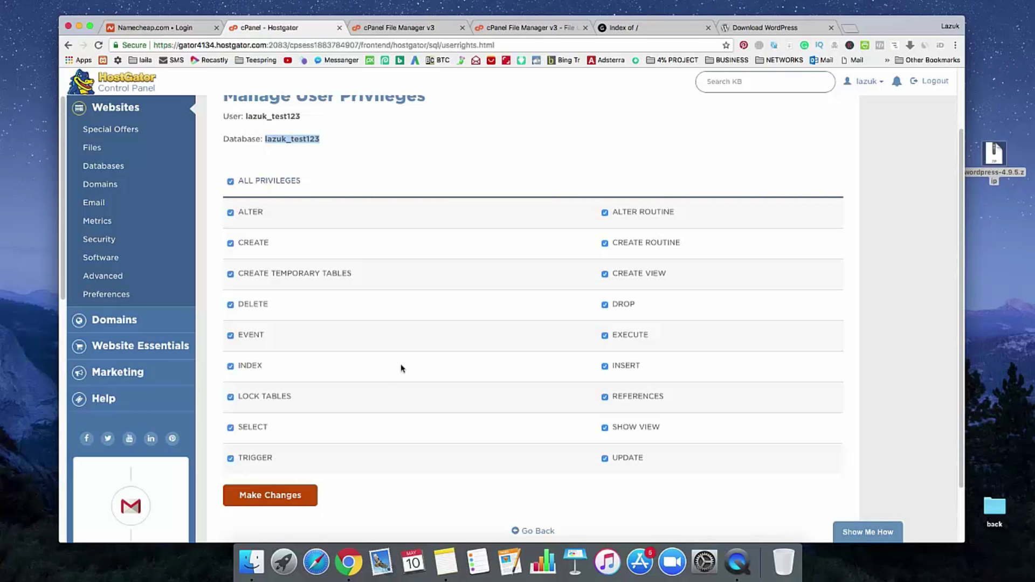
{"action": "scroll", "coordinate": [399, 369], "scroll_direction": "down", "scroll_amount": 3}
{"action": "left_click", "coordinate": [271, 432]}
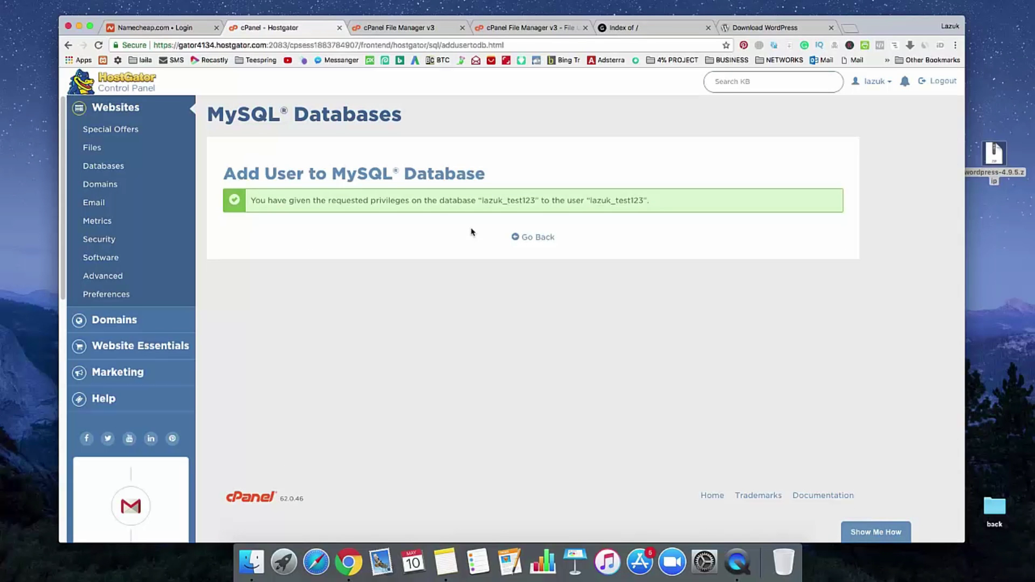
{"action": "left_click", "coordinate": [666, 32]}
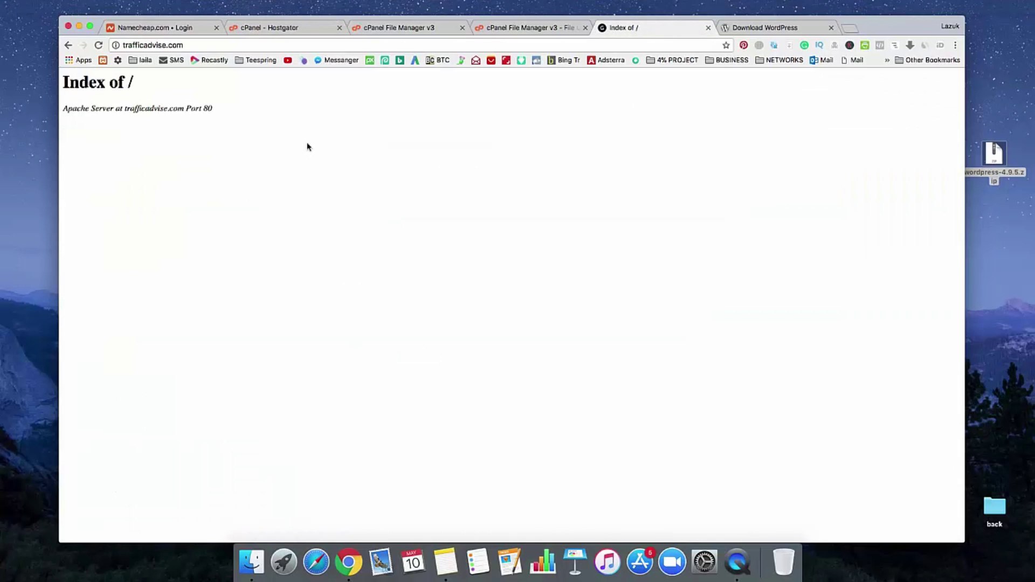
Step: Reload trafficadvise.com, keep English, and proceed to the WordPress database connection form
{"action": "left_click", "coordinate": [422, 44]}
{"action": "key", "text": "Return"}
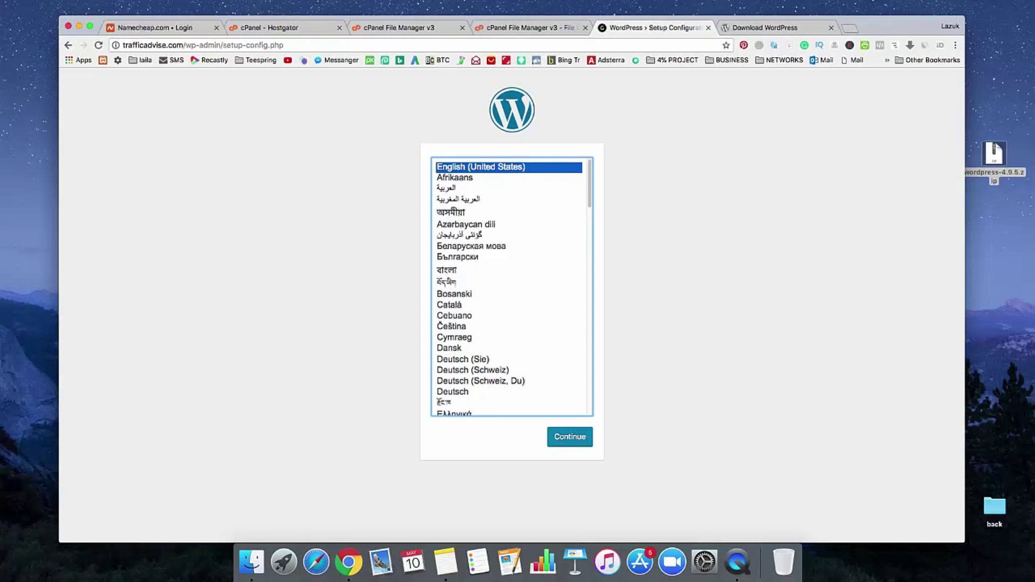
{"action": "left_click", "coordinate": [570, 441]}
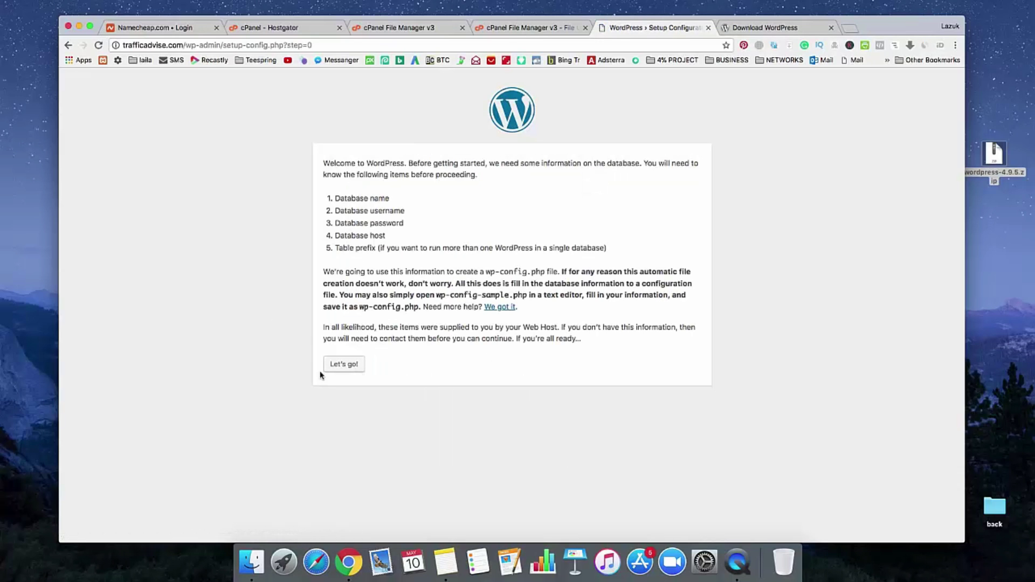
{"action": "left_click", "coordinate": [347, 365]}
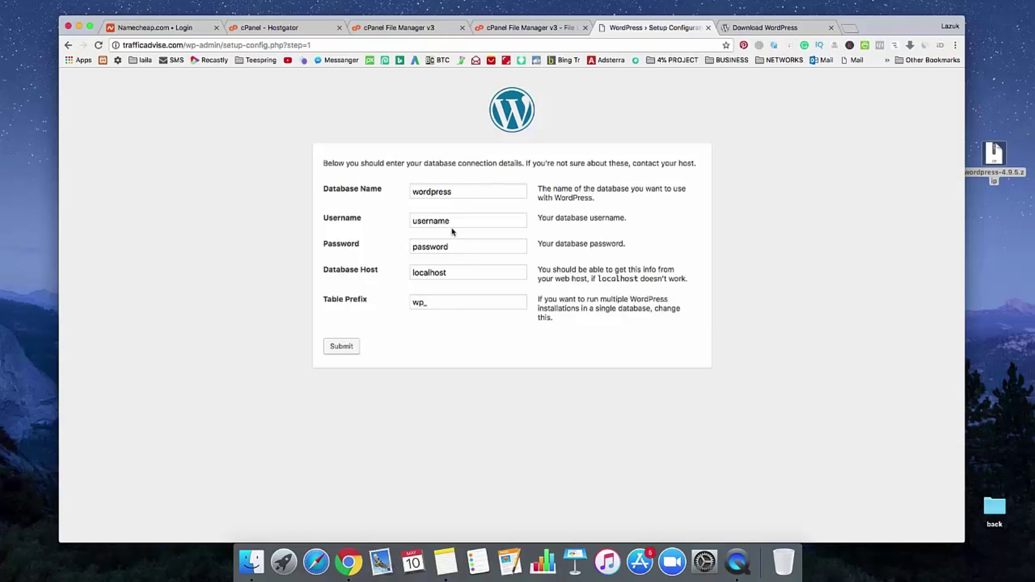
Step: Replace the default Database Name with the new database's name copied from the notes
{"action": "left_click_drag", "start_coordinate": [460, 196], "coordinate": [381, 196]}
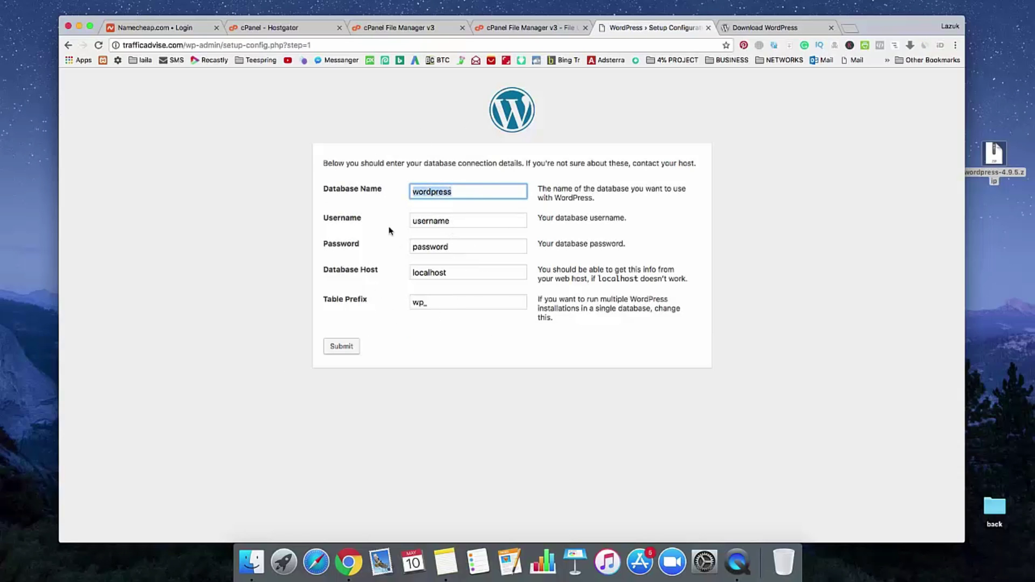
{"action": "key", "text": "BackSpace"}
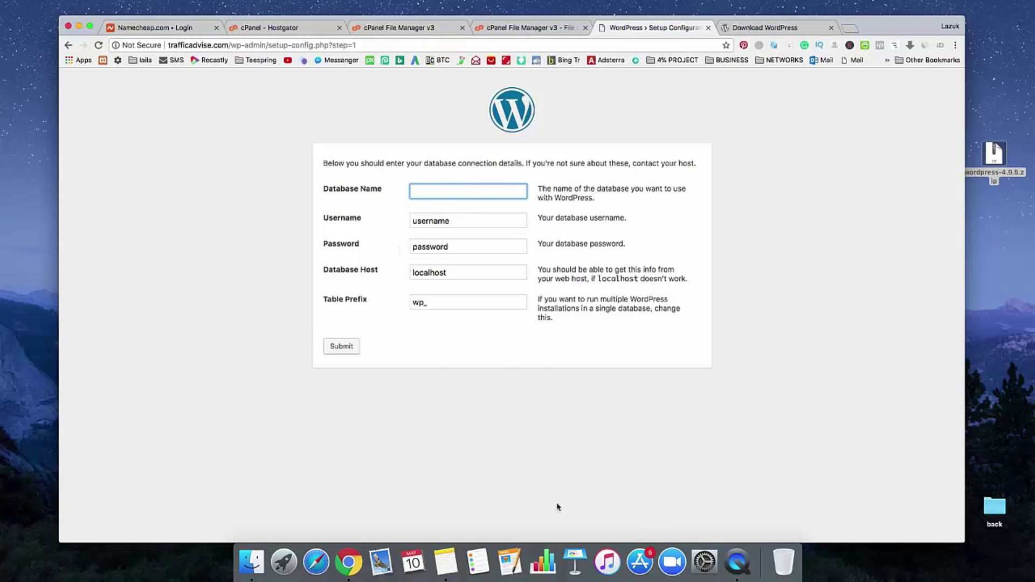
{"action": "left_click", "coordinate": [445, 562]}
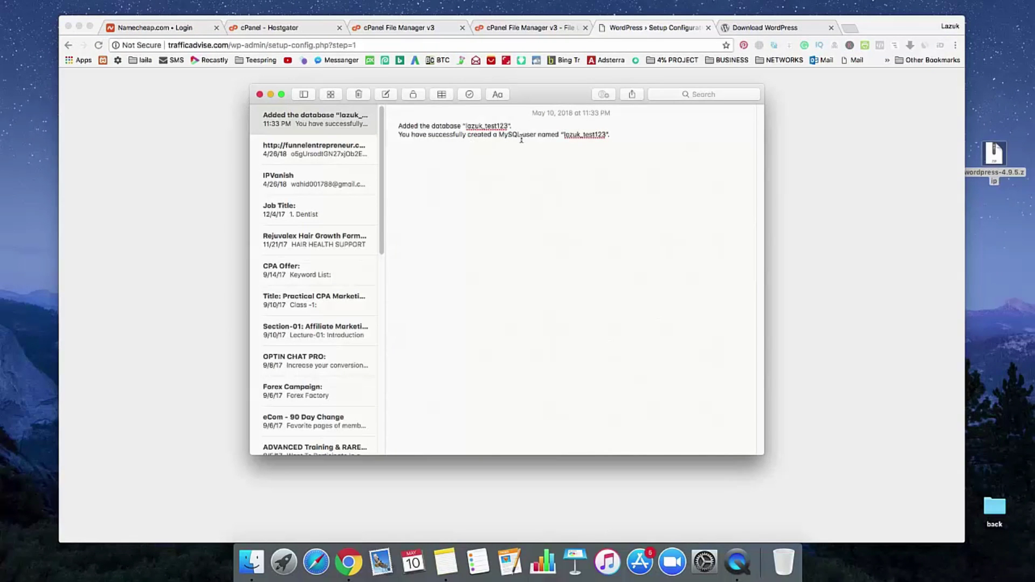
{"action": "left_click_drag", "start_coordinate": [564, 134], "coordinate": [604, 135]}
{"action": "key", "text": "super+c"}
{"action": "left_click", "coordinate": [816, 264]}
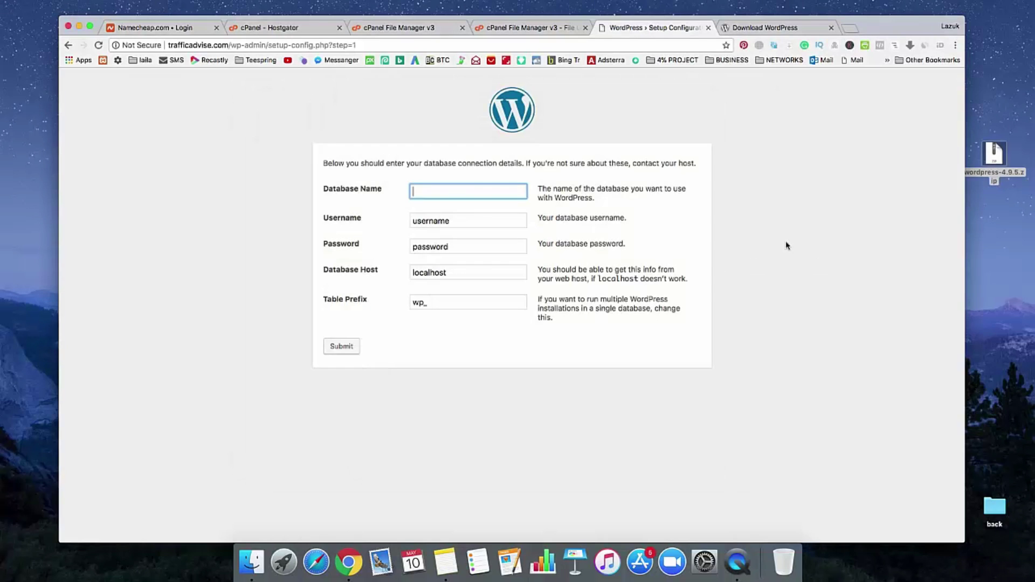
{"action": "key", "text": "super+v"}
Step: Paste the database user as Username, enter the database password, and submit the connection details
{"action": "left_click", "coordinate": [460, 226]}
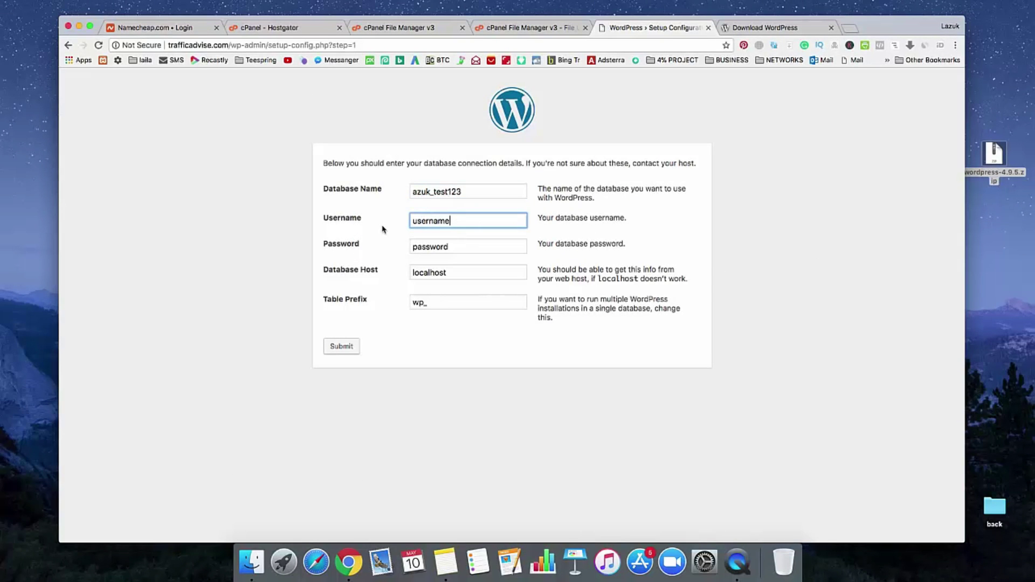
{"action": "left_click_drag", "start_coordinate": [456, 223], "coordinate": [405, 226]}
{"action": "key", "text": "super+v"}
{"action": "left_click", "coordinate": [451, 247]}
{"action": "left_click_drag", "start_coordinate": [451, 248], "coordinate": [411, 247]}
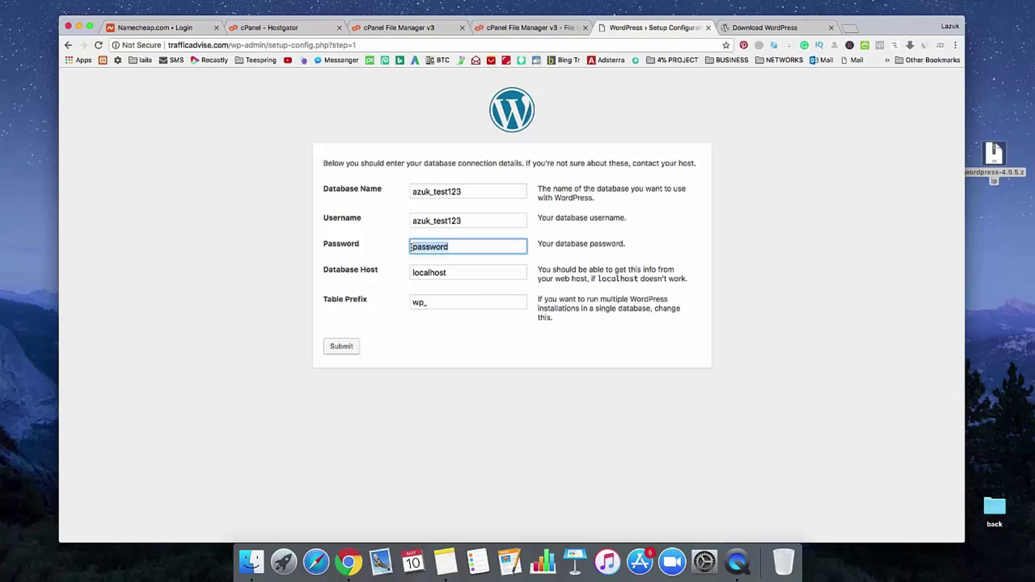
{"action": "type", "text": "test123test123"}
{"action": "left_click", "coordinate": [348, 349]}
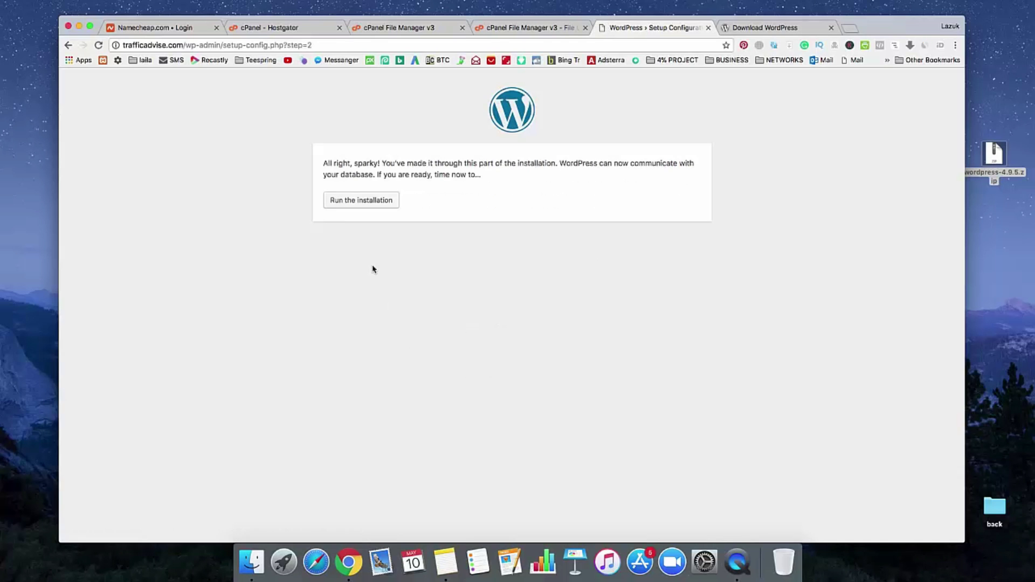
Step: Run the installation, title the site 'Traffic Advise', and set the admin username to admin
{"action": "left_click", "coordinate": [371, 204]}
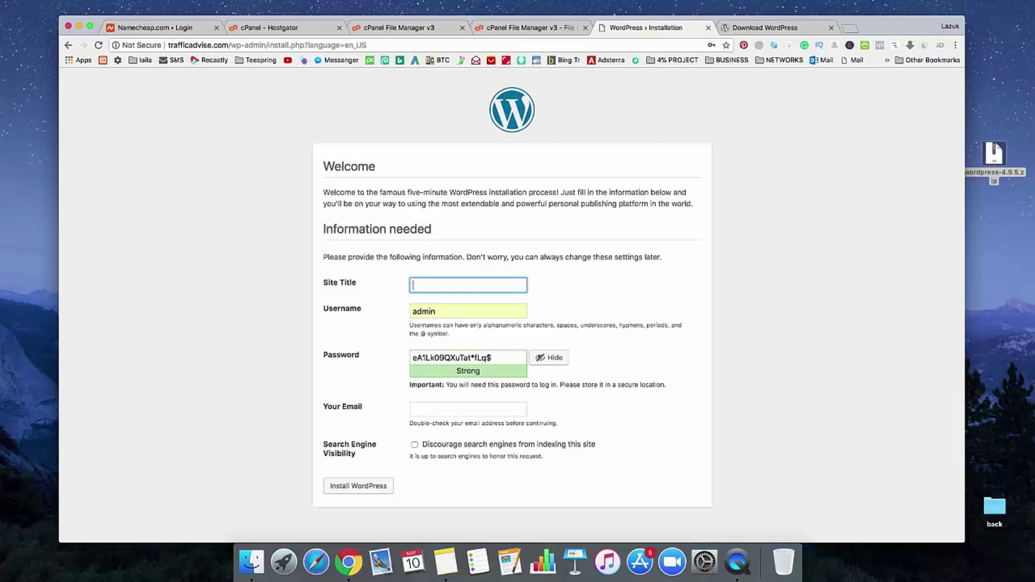
{"action": "type", "text": "Traffic Advise"}
{"action": "double_click", "coordinate": [488, 311]}
{"action": "key", "text": "BackSpace"}
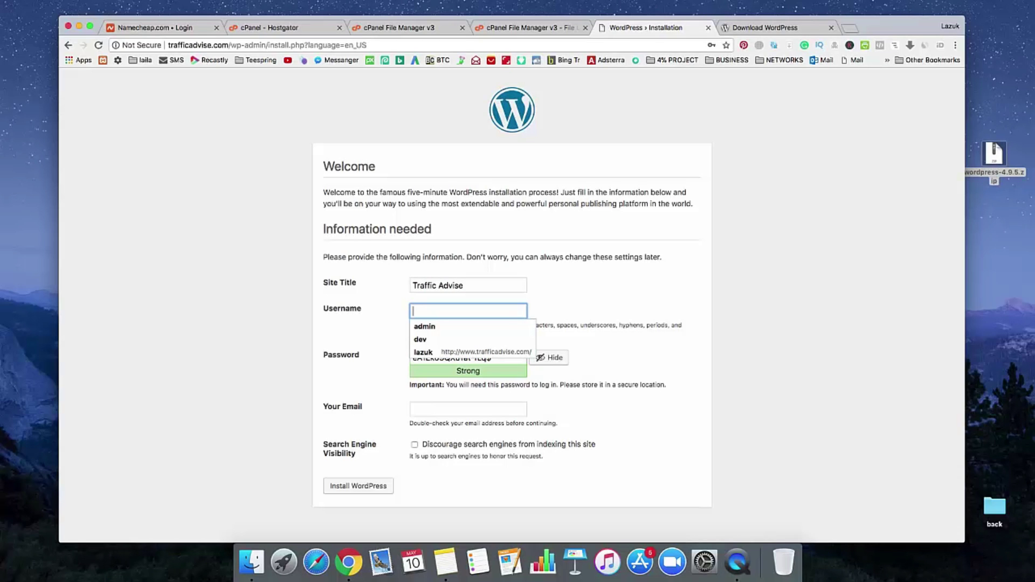
{"action": "type", "text": "admin"}
Step: Enter the admin account password and confirm use of the weak password
{"action": "key", "text": "Tab"}
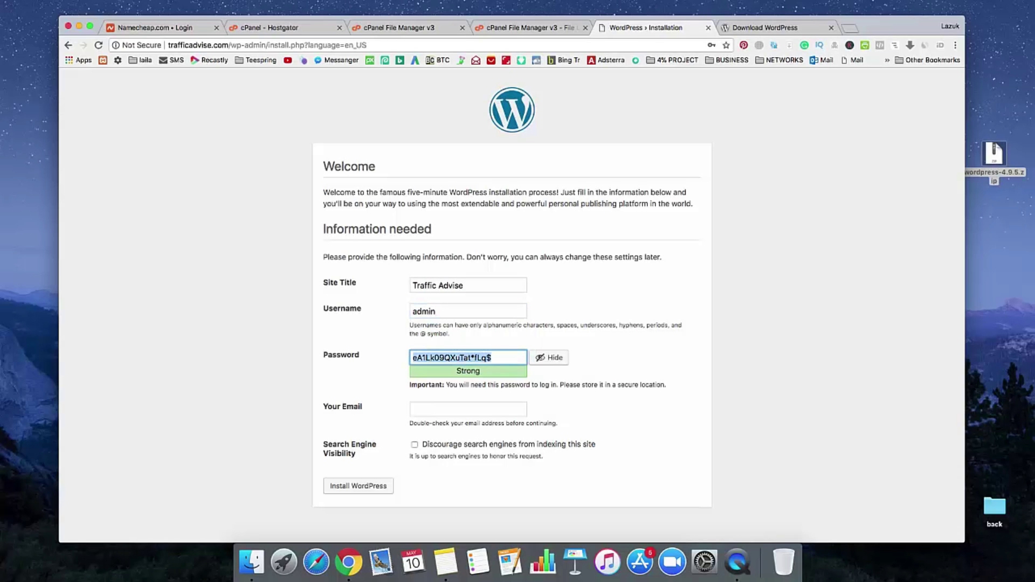
{"action": "type", "text": "Dha"}
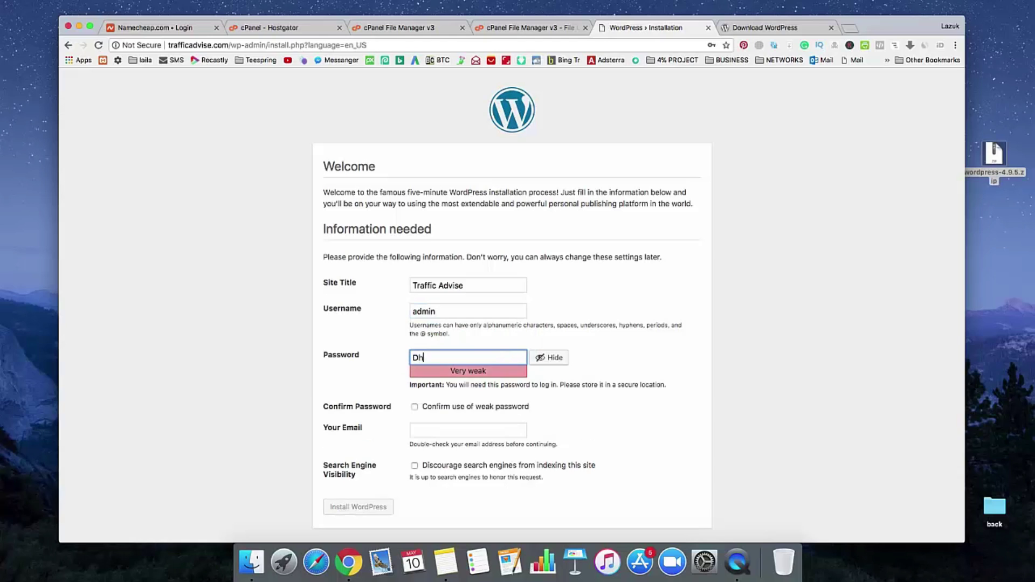
{"action": "key", "text": "BackSpace"}
{"action": "key", "text": "BackSpace"}
{"action": "key", "text": "BackSpace"}
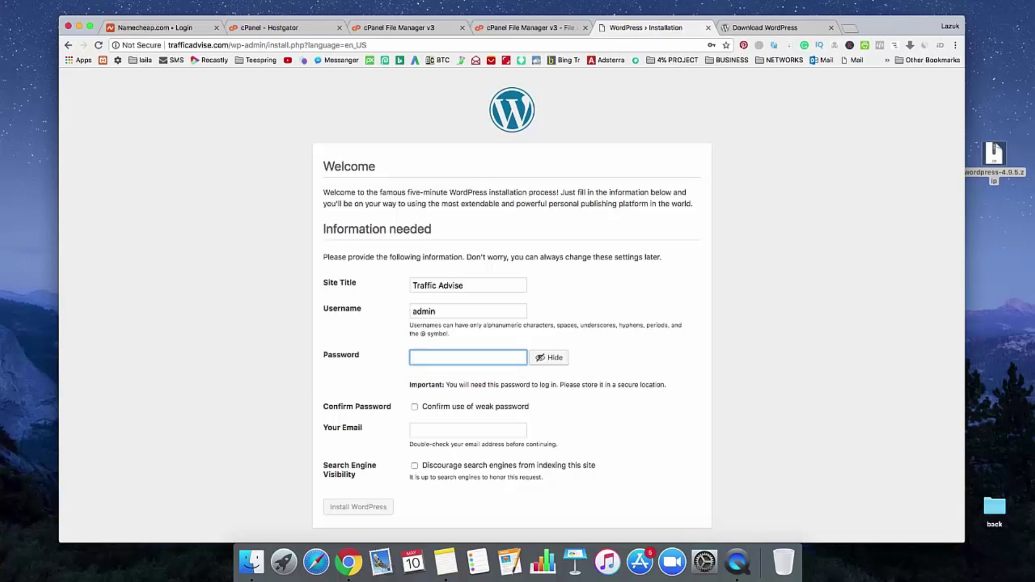
{"action": "type", "text": "test123"}
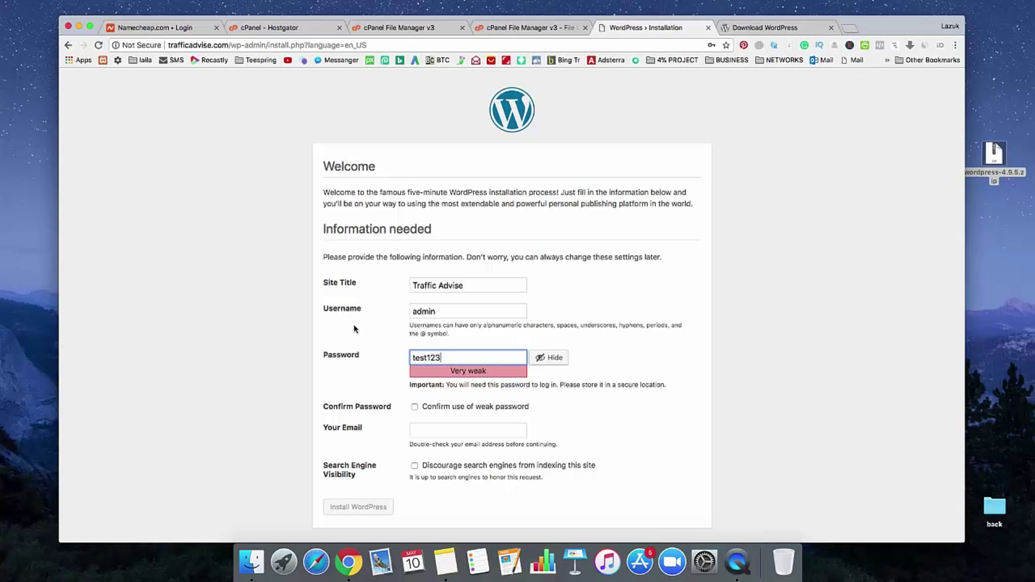
{"action": "left_click", "coordinate": [415, 407]}
Step: Fill in the admin e-mail address, discourage search engine indexing, and install WordPress
{"action": "left_click", "coordinate": [430, 432]}
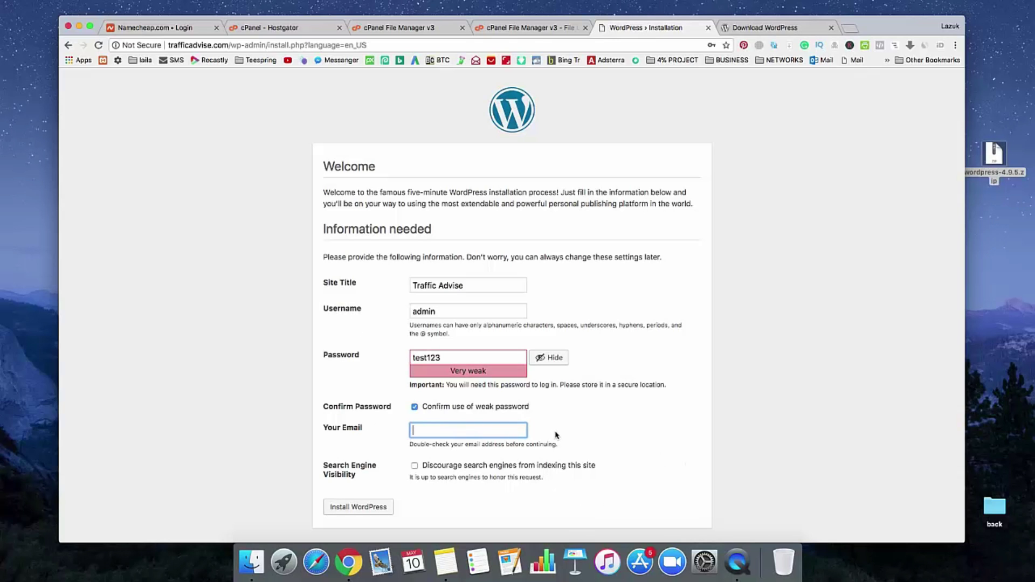
{"action": "type", "text": "suppor"}
{"action": "key", "text": "Down"}
{"action": "key", "text": "Return"}
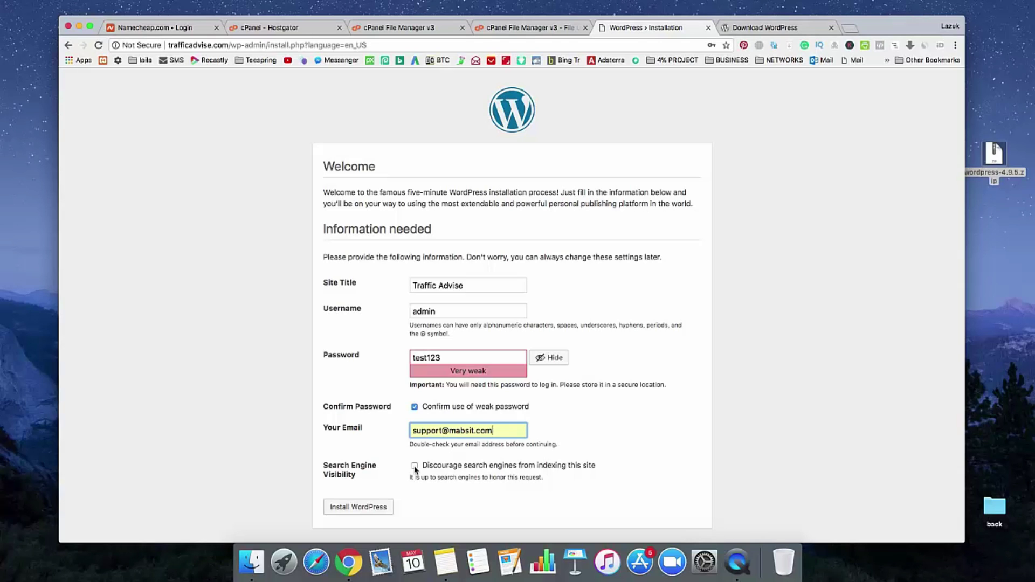
{"action": "left_click", "coordinate": [415, 467]}
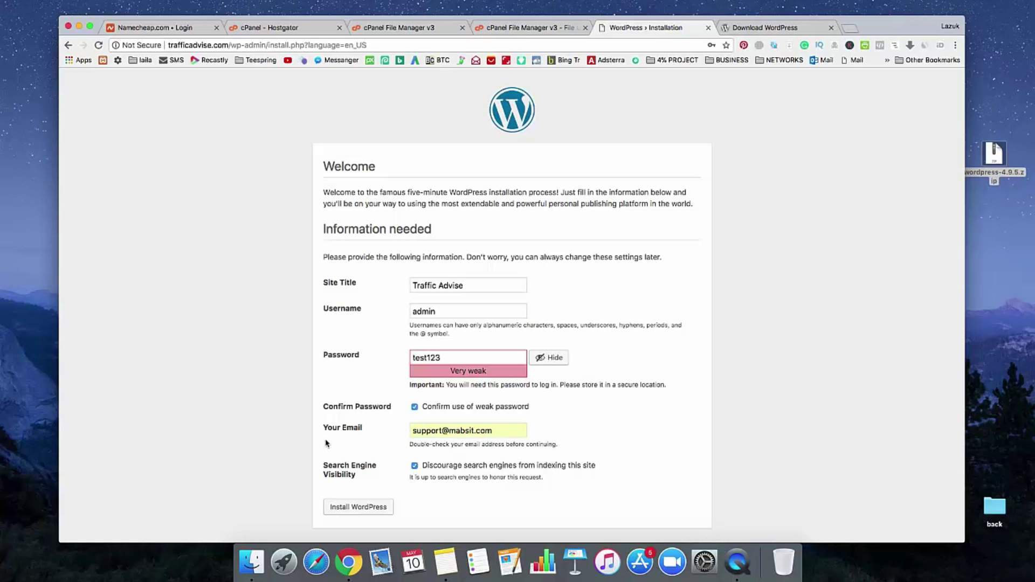
{"action": "left_click", "coordinate": [360, 508]}
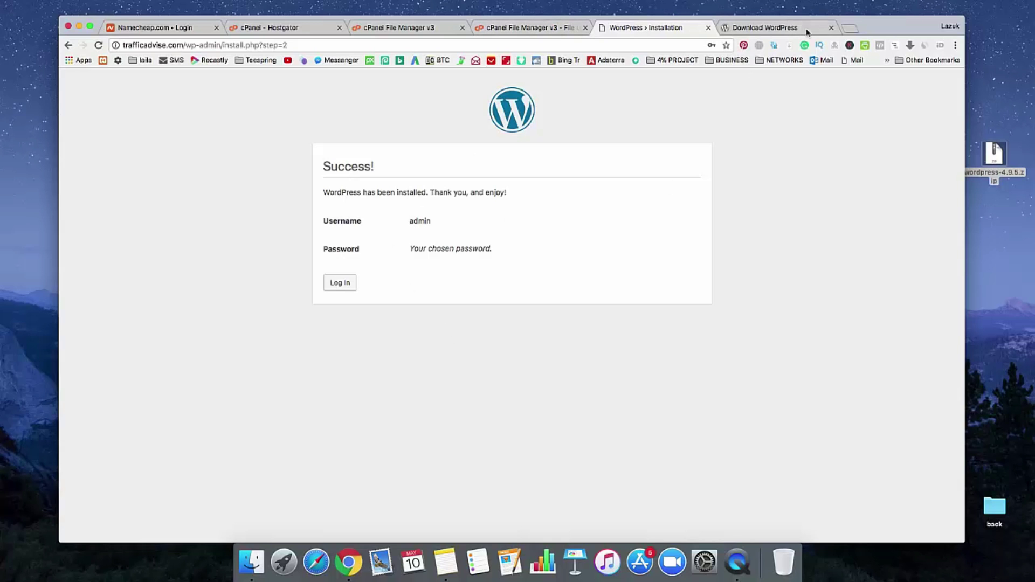
Step: Open trafficadvise.com in a new tab to check the site is live
{"action": "left_click", "coordinate": [856, 26]}
{"action": "type", "text": "trafficadvise.com"}
{"action": "key", "text": "Return"}
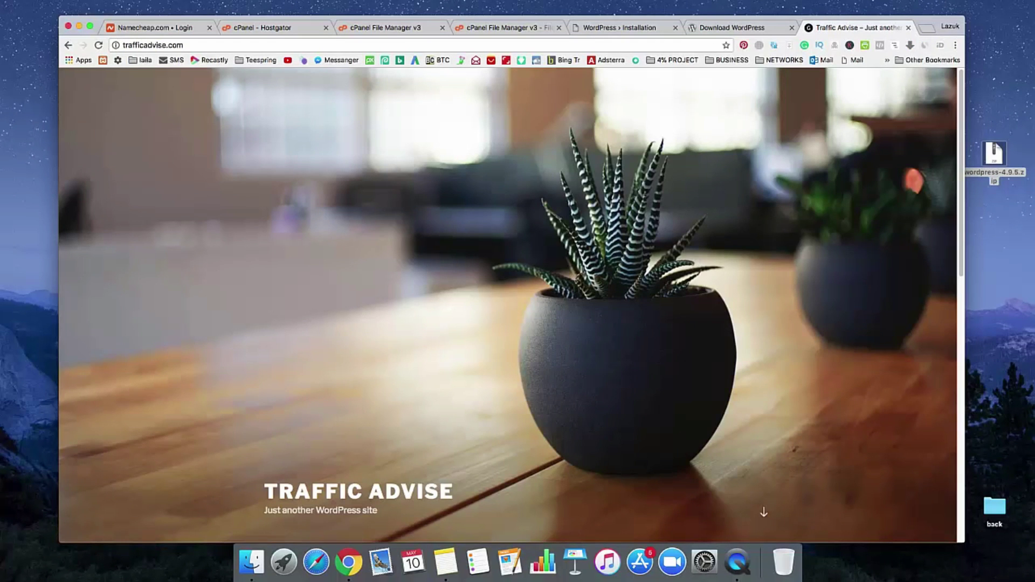
{"action": "scroll", "coordinate": [296, 280], "scroll_direction": "down", "scroll_amount": 10}
{"action": "scroll", "coordinate": [297, 281], "scroll_direction": "up", "scroll_amount": 6}
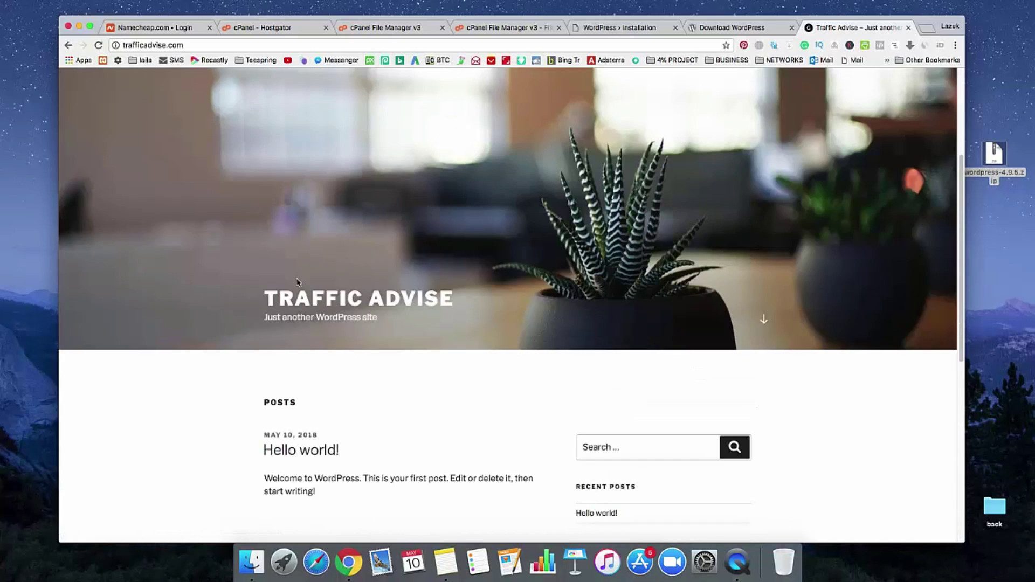
{"action": "scroll", "coordinate": [298, 282], "scroll_direction": "up", "scroll_amount": 5}
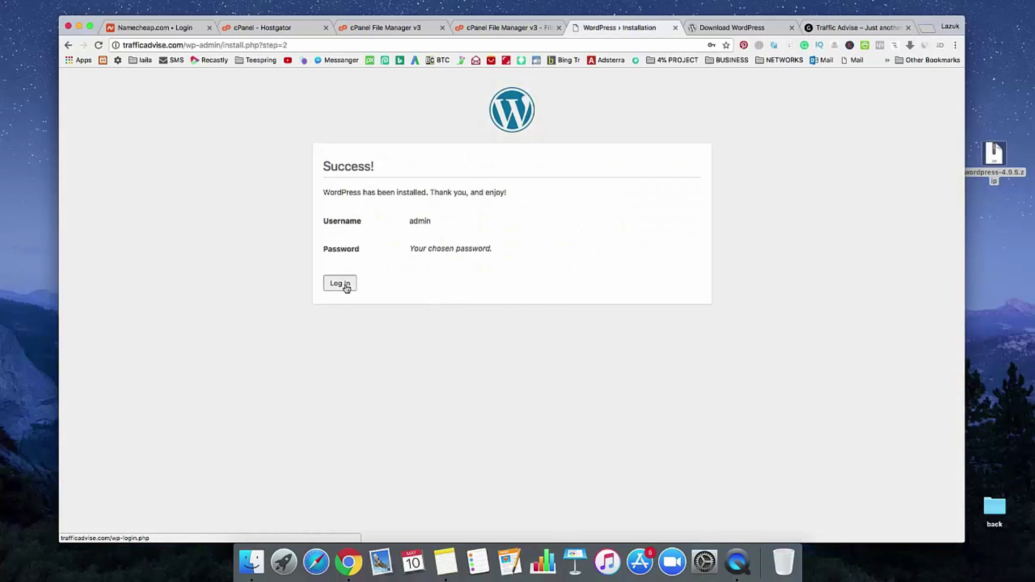
Step: Log in to WordPress as admin and dismiss the save-password prompt
{"action": "left_click", "coordinate": [346, 289]}
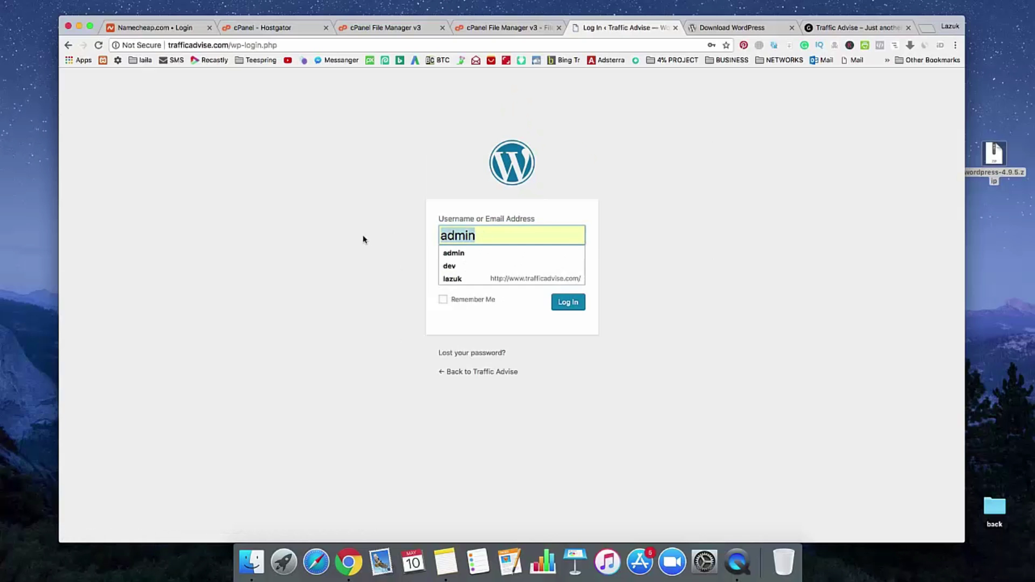
{"action": "key", "text": "Tab"}
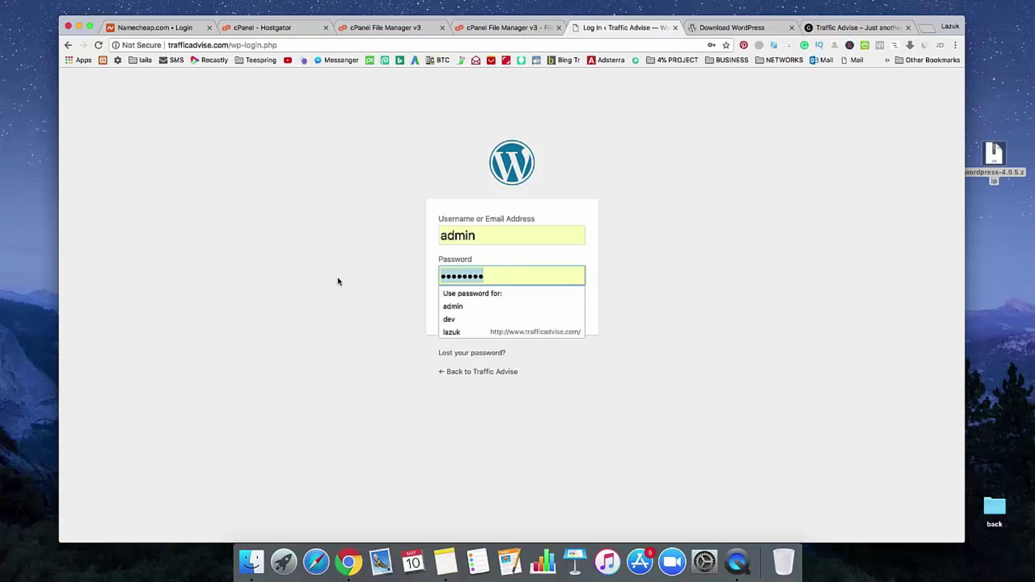
{"action": "type", "text": "•••••••"}
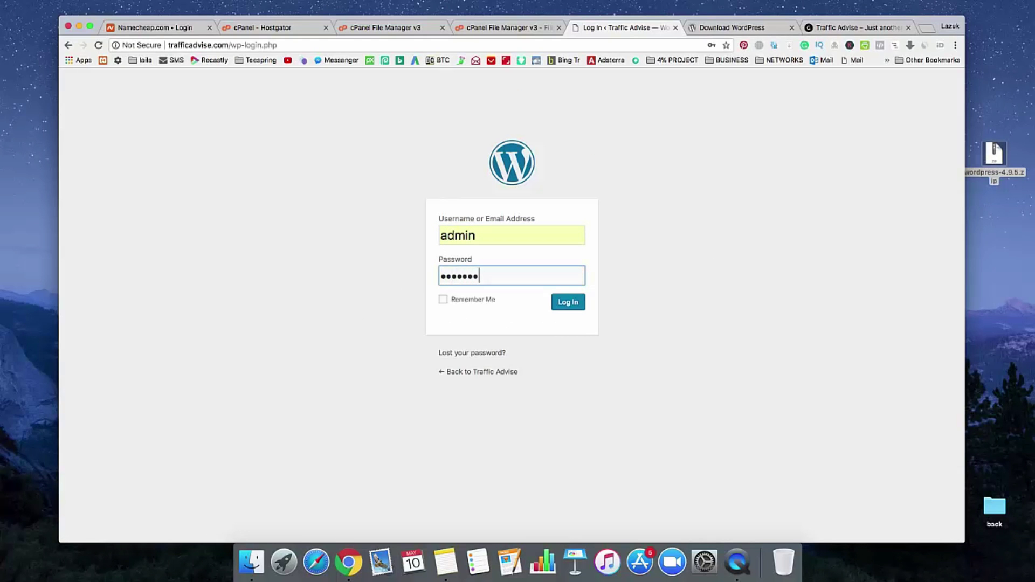
{"action": "key", "text": "Return"}
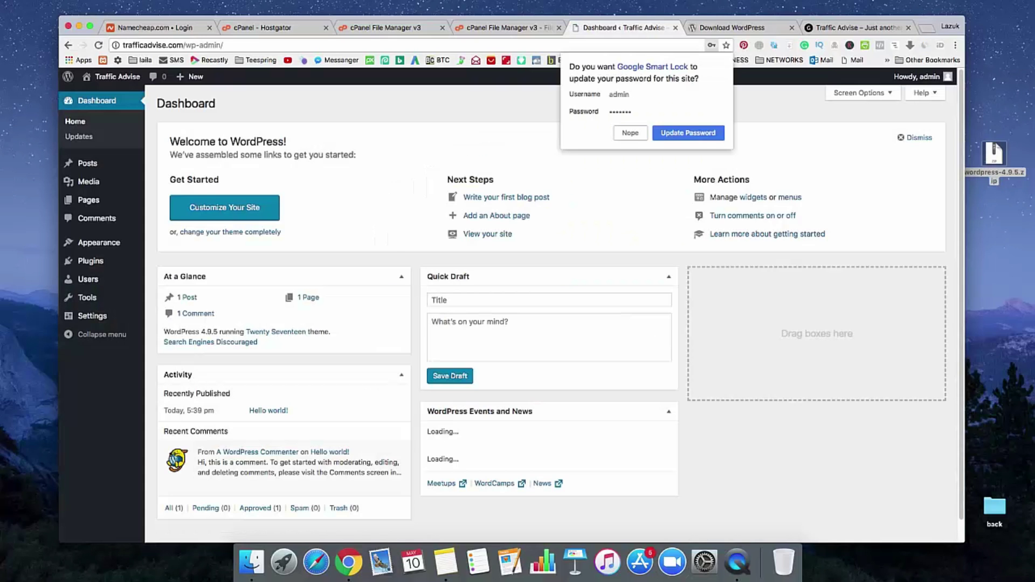
{"action": "left_click", "coordinate": [368, 103]}
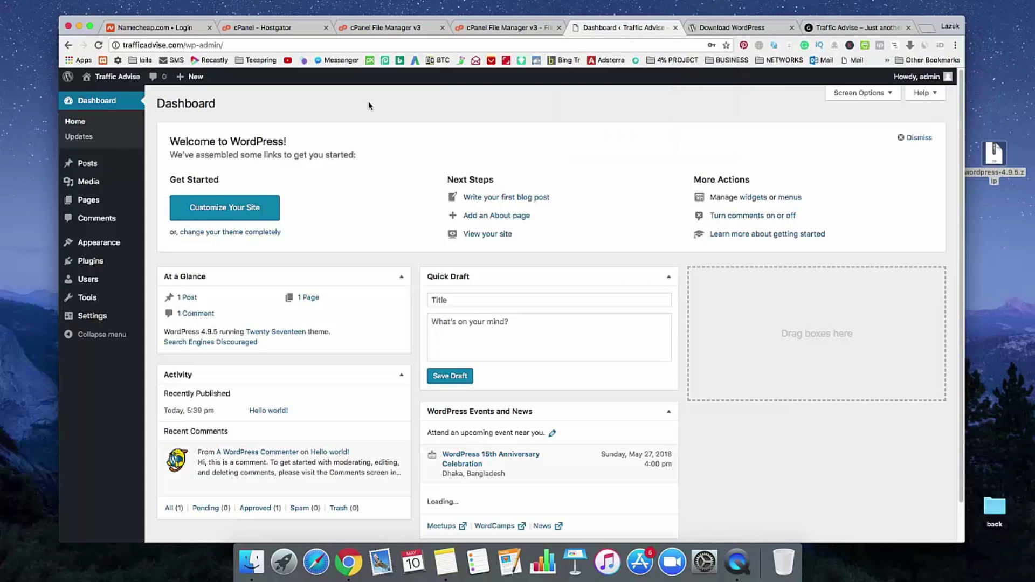